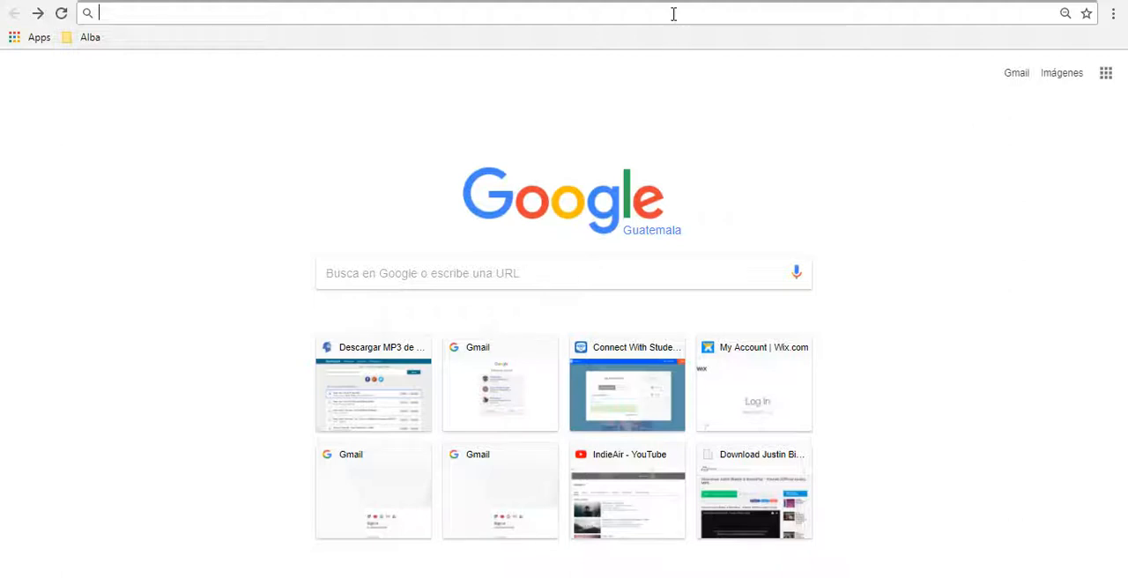
Step: Search Google for tumblr and open the Tumblr website from the results
{"action": "type", "text": "tumblr"}
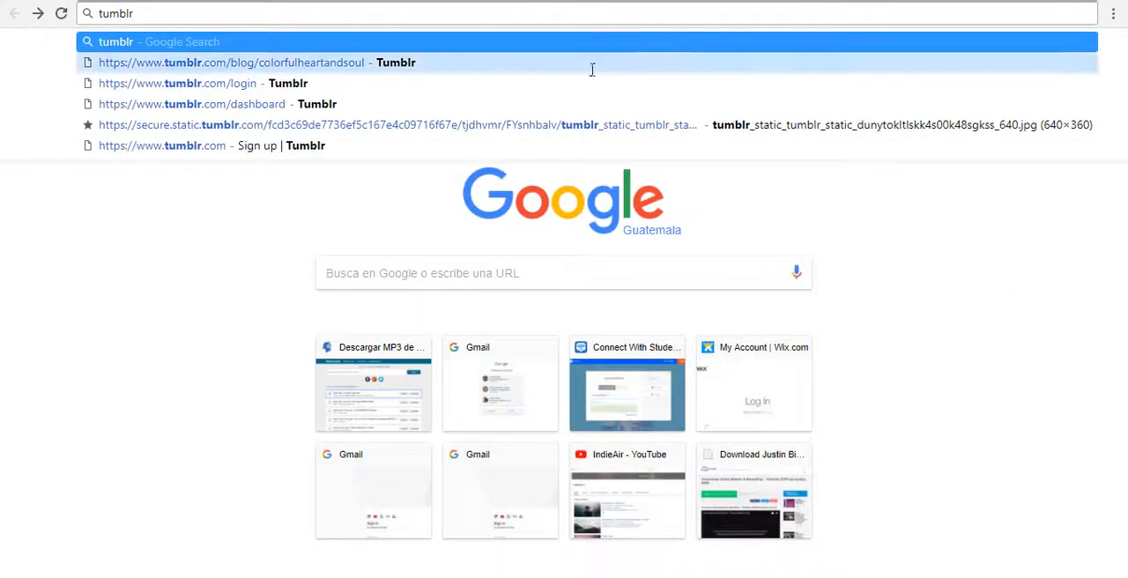
{"action": "key", "text": "Return"}
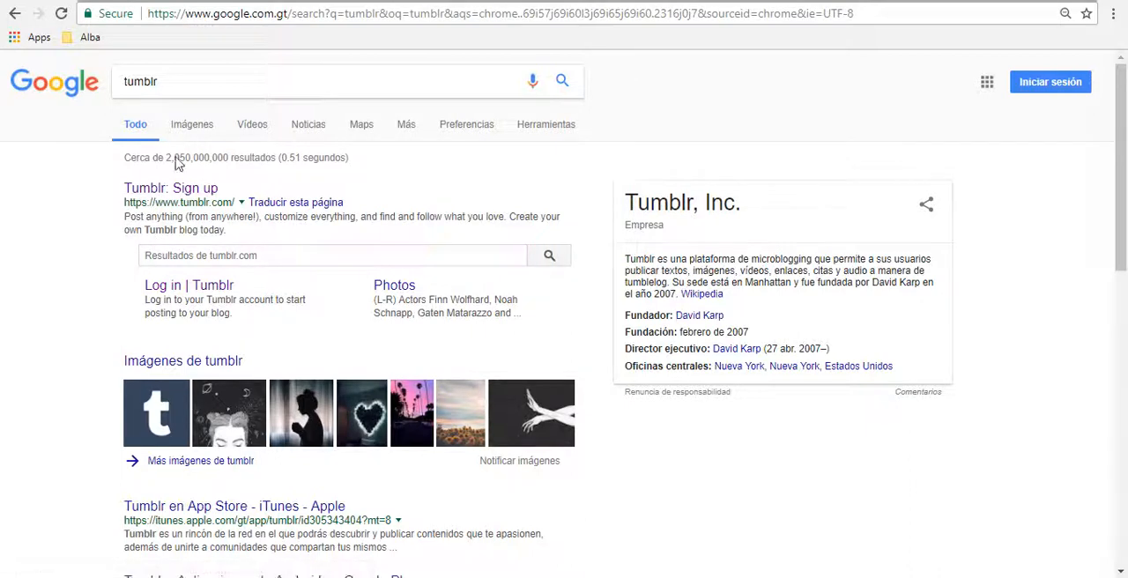
{"action": "left_click", "coordinate": [171, 188]}
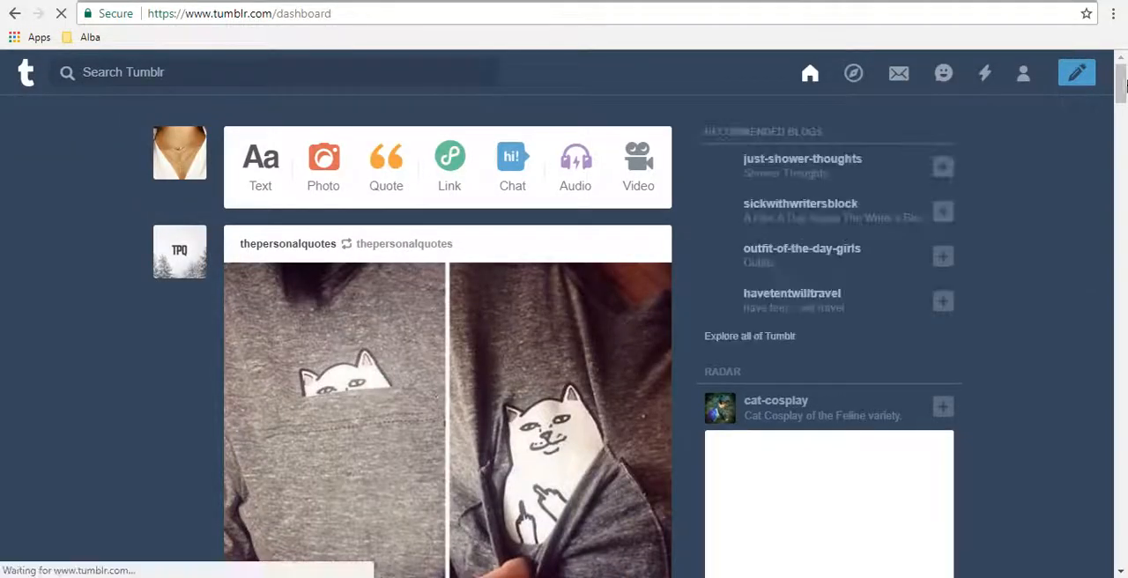
Step: Browse the posts in the Tumblr dashboard feed, from the newest to the older ones and back
{"action": "left_click_drag", "start_coordinate": [1124, 88], "coordinate": [1124, 137]}
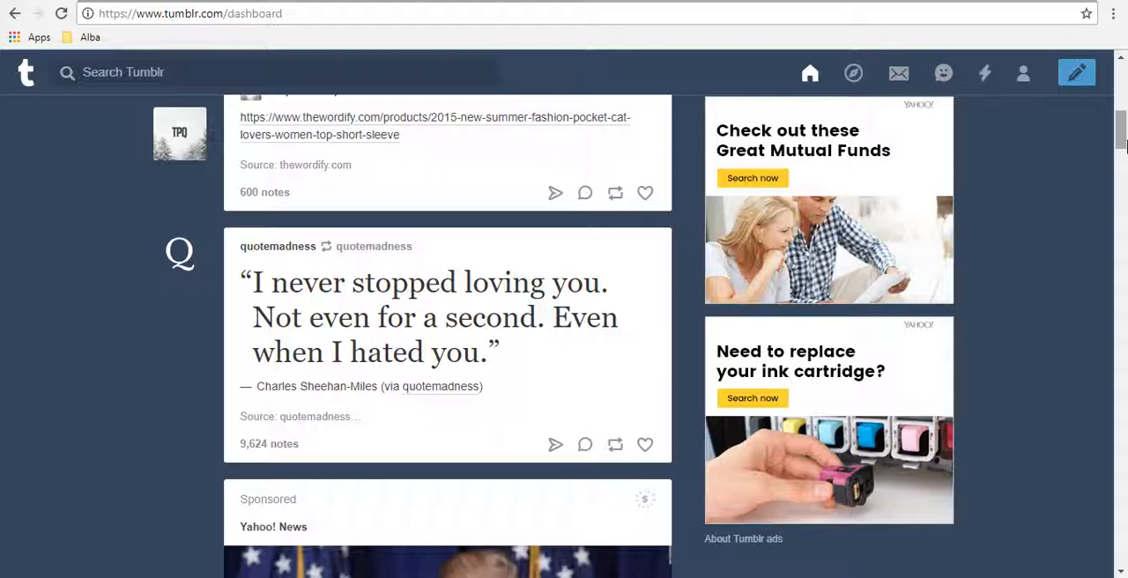
{"action": "left_click_drag", "start_coordinate": [1121, 145], "coordinate": [1122, 202]}
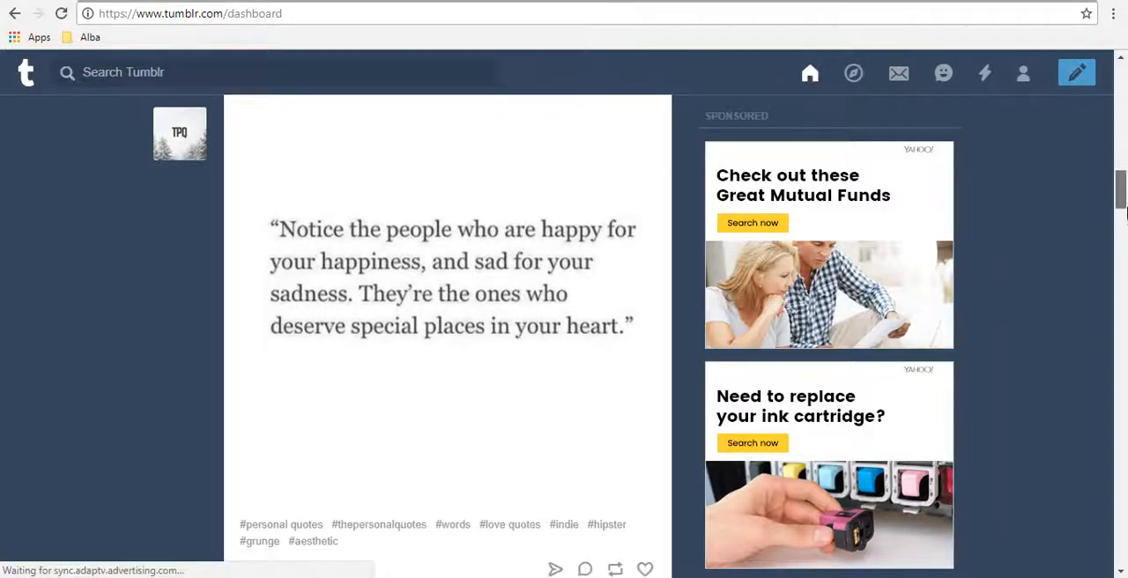
{"action": "left_click_drag", "start_coordinate": [1122, 203], "coordinate": [1121, 91]}
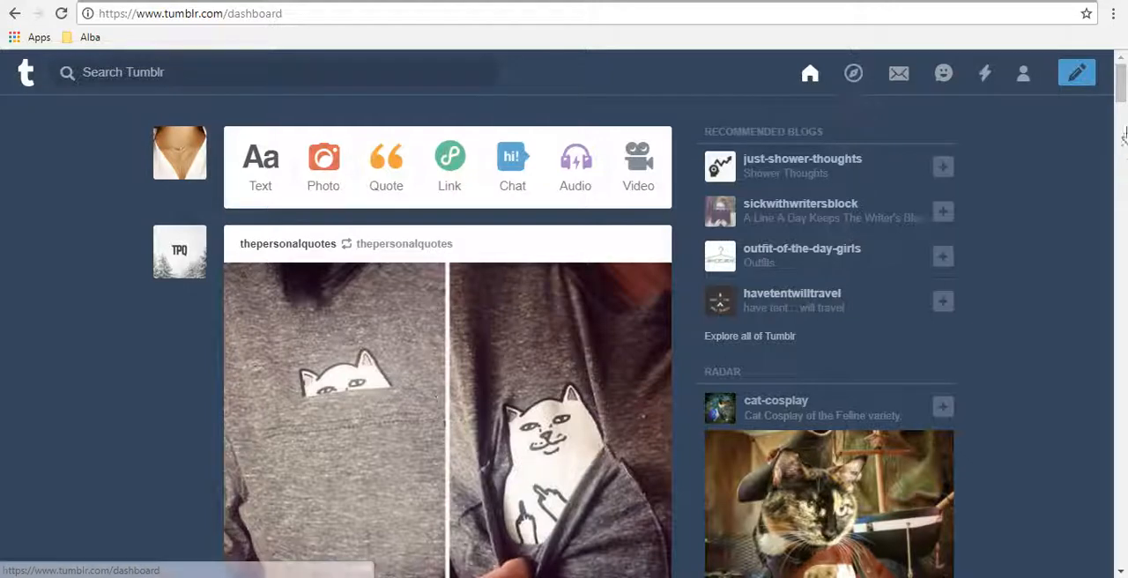
{"action": "left_click_drag", "start_coordinate": [1121, 84], "coordinate": [1117, 537]}
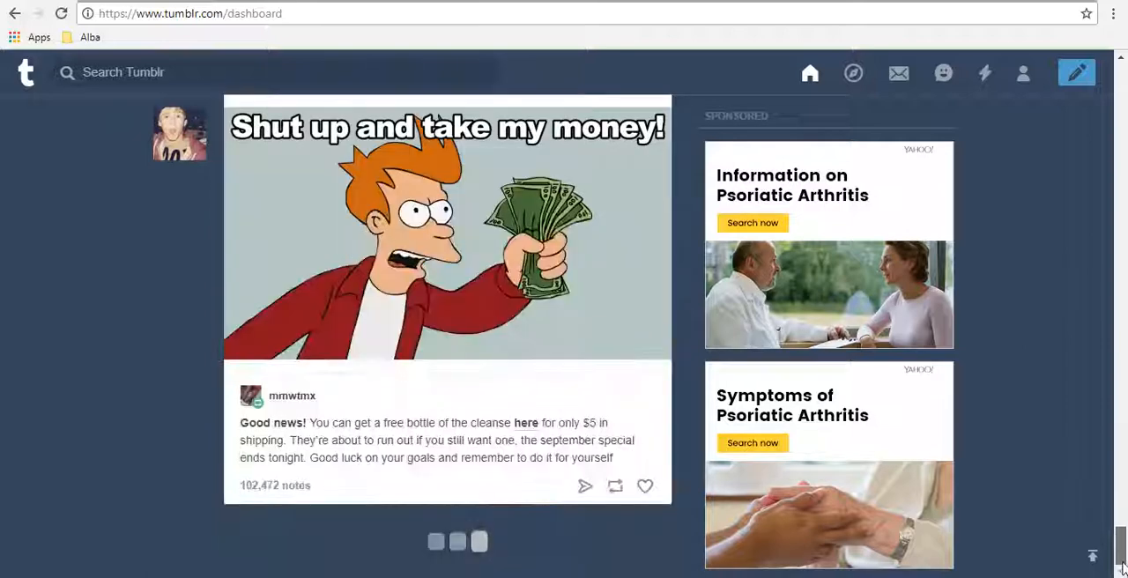
{"action": "left_click_drag", "start_coordinate": [1127, 407], "coordinate": [1123, 302]}
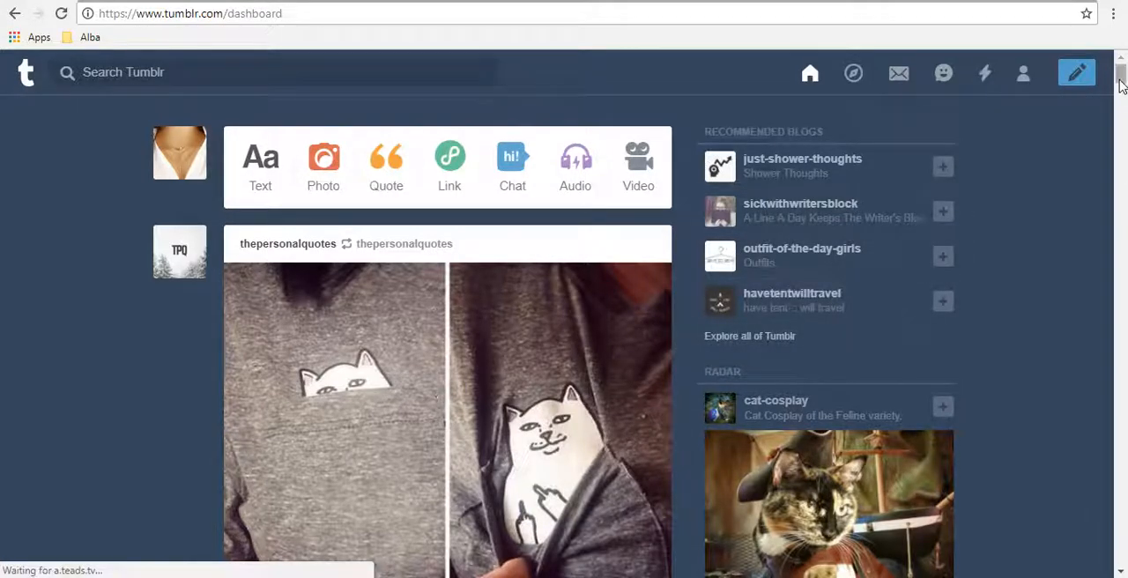
{"action": "left_click", "coordinate": [1121, 107]}
{"action": "left_click_drag", "start_coordinate": [1120, 100], "coordinate": [1121, 101]}
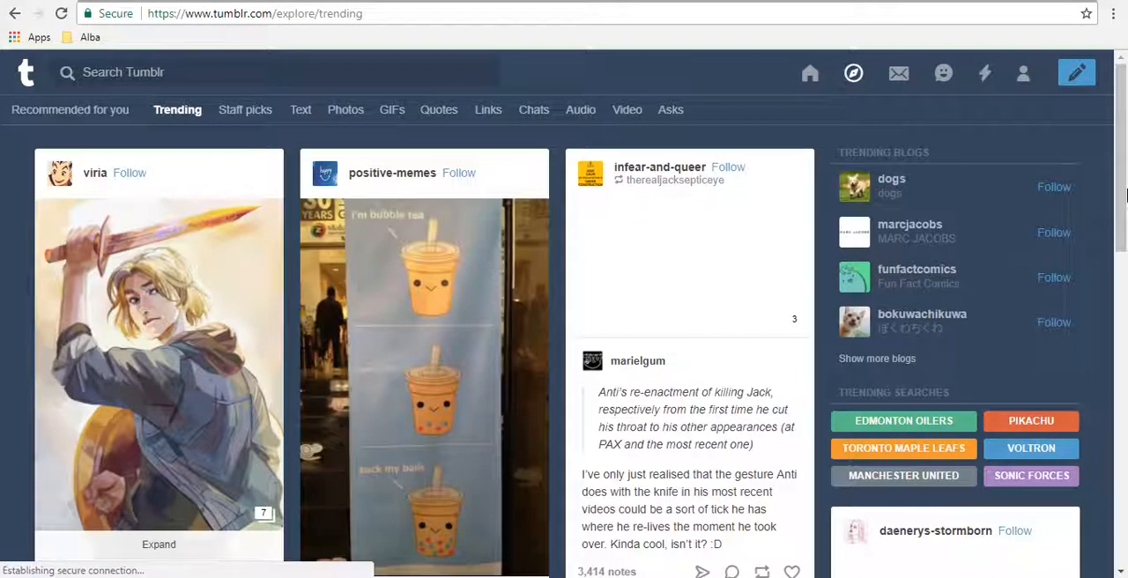
Step: Look through the trending posts on the Explore page and like the positive-memes post with the two dog photos
{"action": "left_click_drag", "start_coordinate": [1126, 194], "coordinate": [1100, 338]}
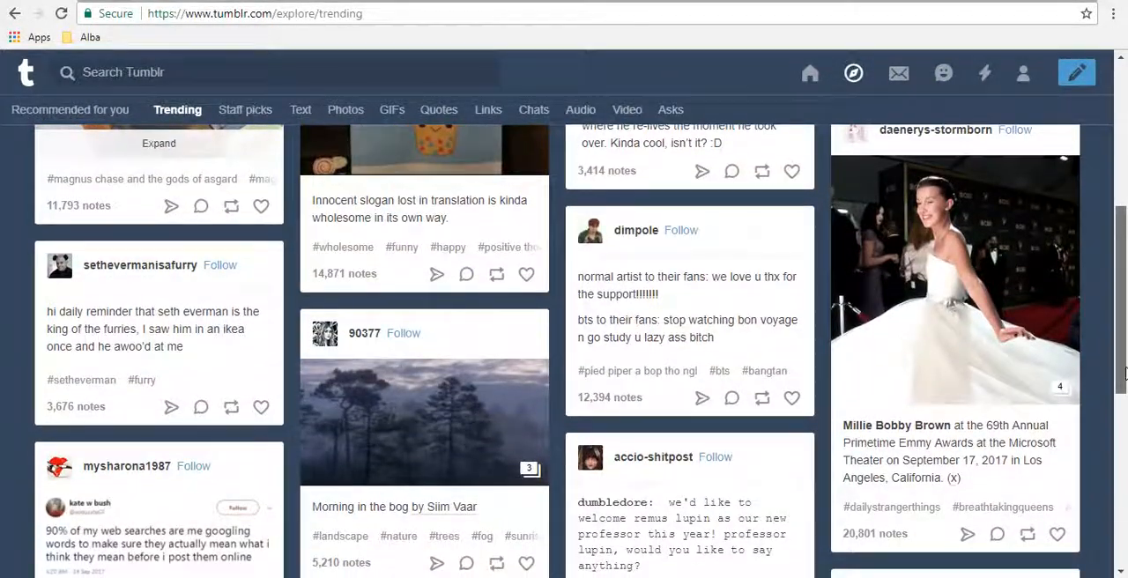
{"action": "left_click_drag", "start_coordinate": [1126, 373], "coordinate": [1125, 459]}
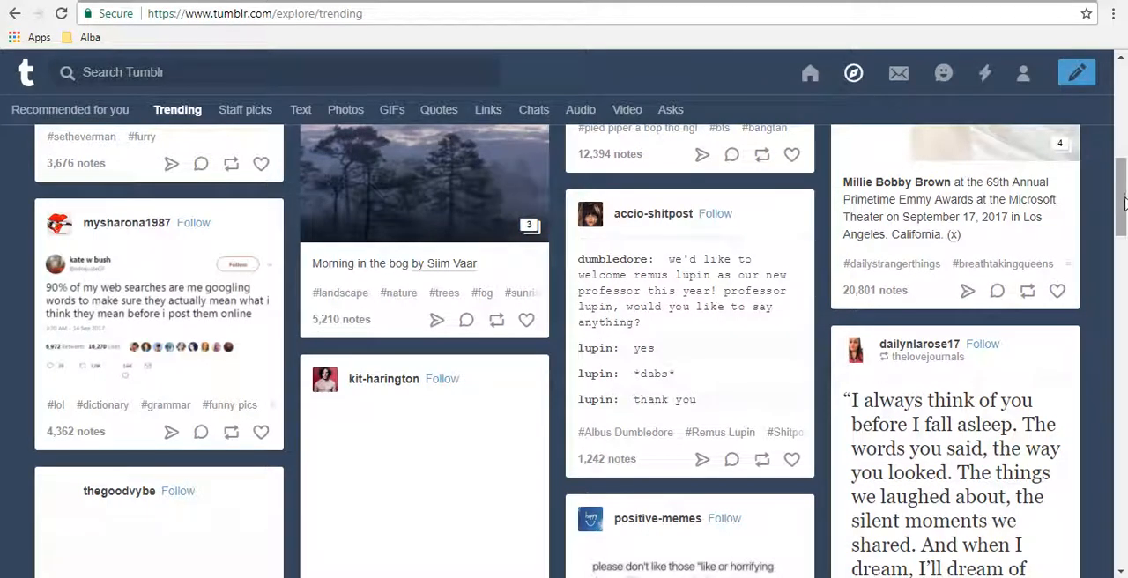
{"action": "left_click_drag", "start_coordinate": [1123, 205], "coordinate": [1123, 260]}
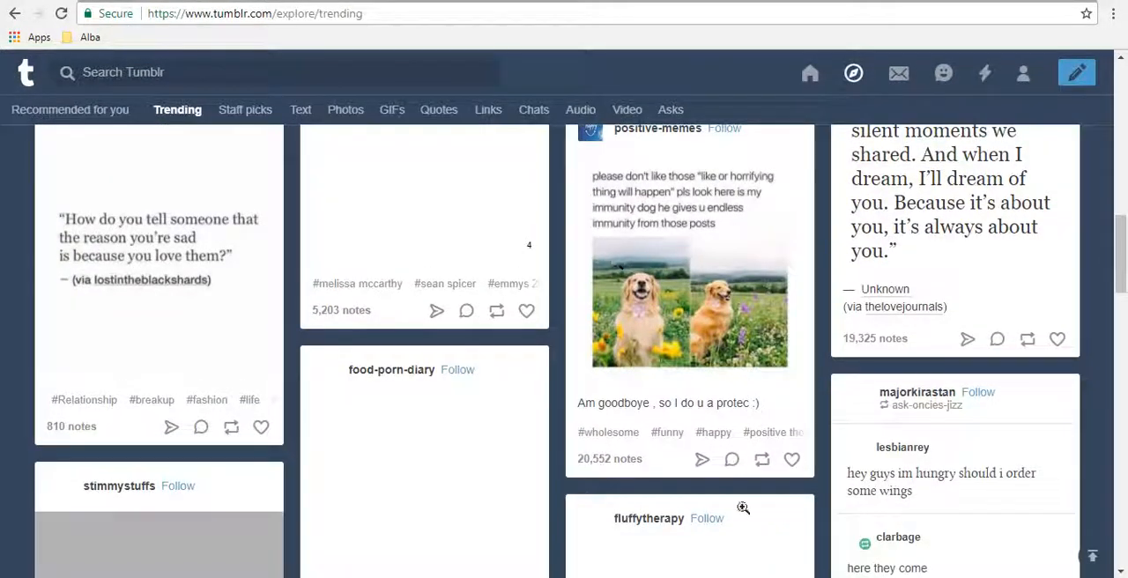
{"action": "left_click", "coordinate": [789, 465]}
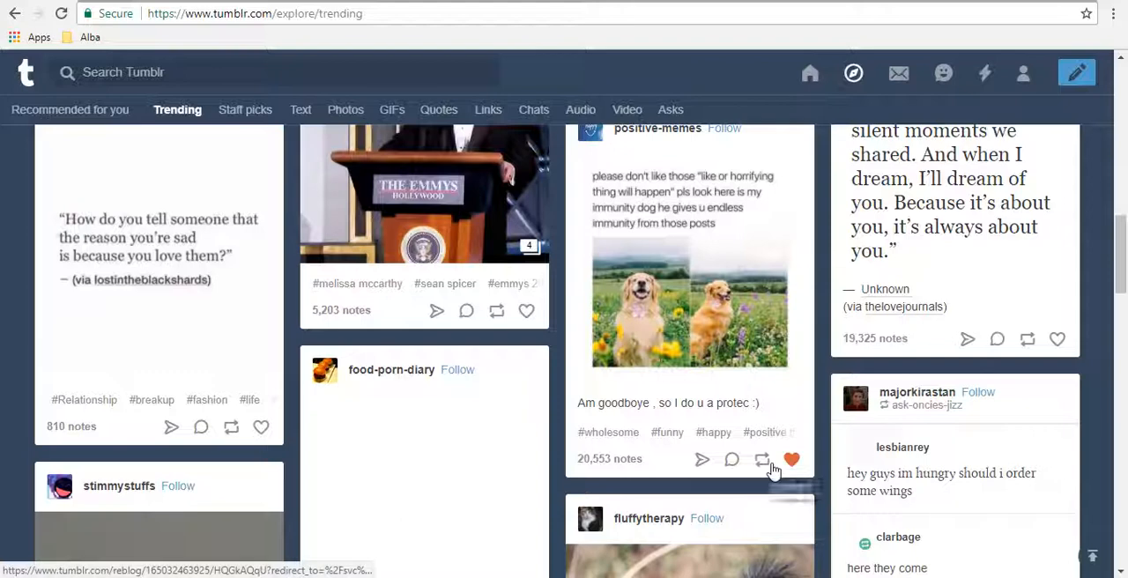
Step: Reblog the positive-memes dog post with the caption "Way too cute."
{"action": "left_click", "coordinate": [763, 464]}
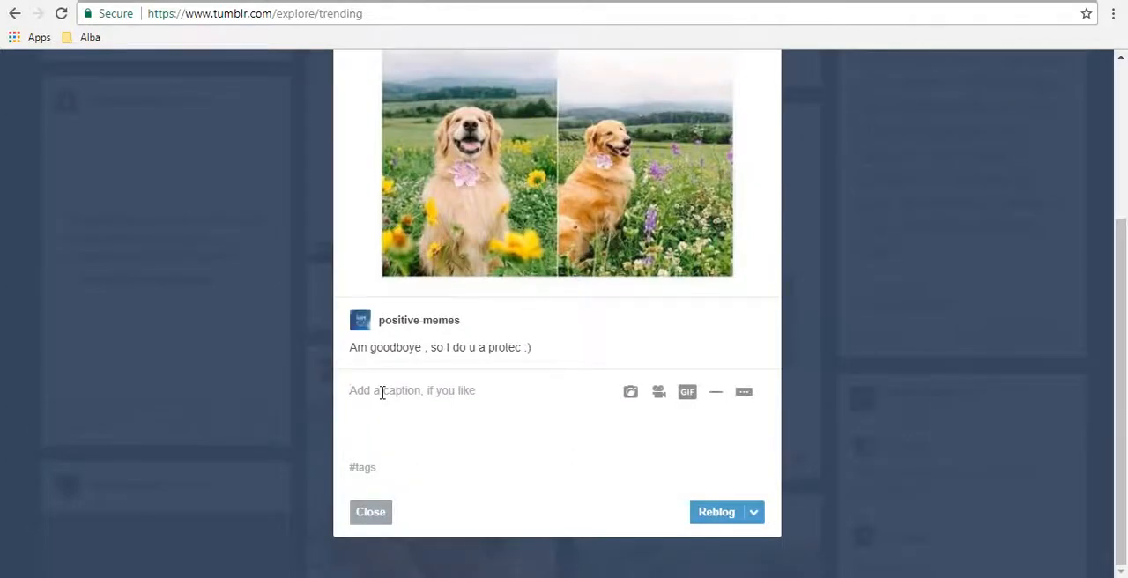
{"action": "type", "text": "Way too cute."}
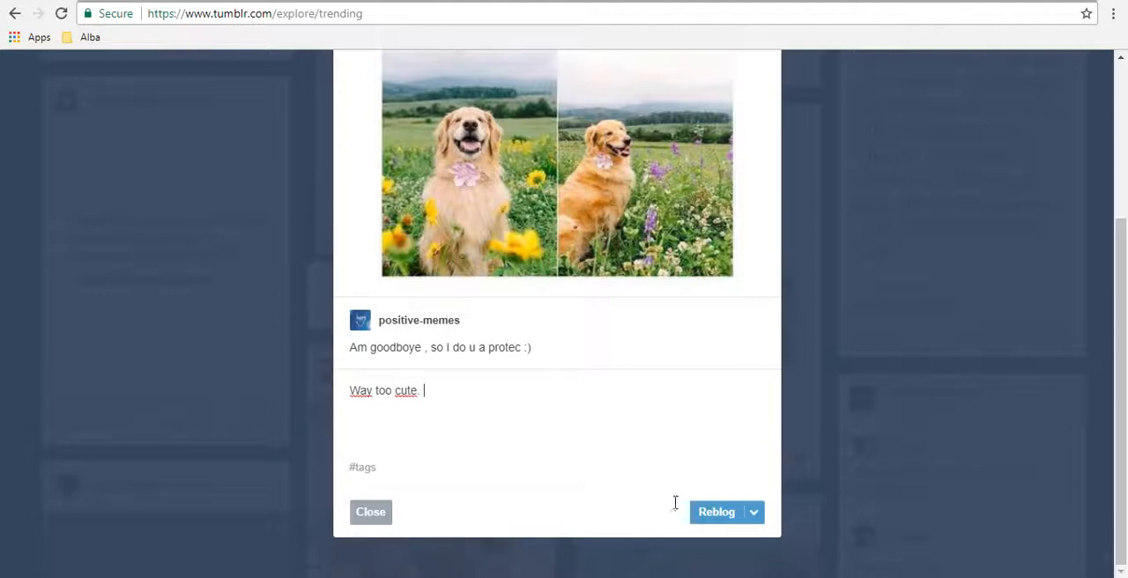
{"action": "left_click", "coordinate": [717, 512]}
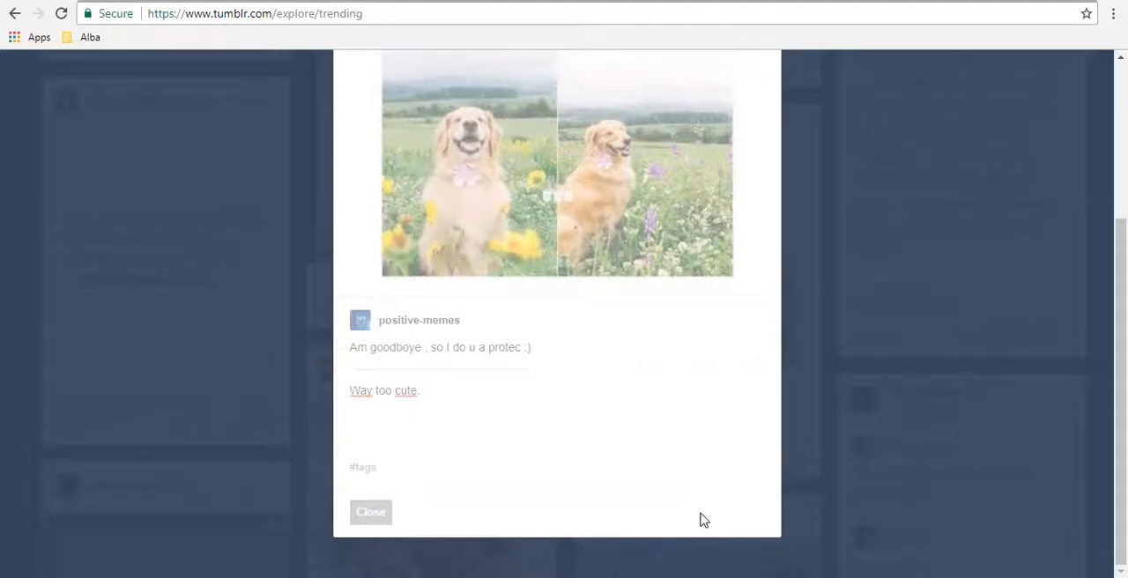
Step: Look back over the trending posts up to the start of the page, and open the inbox
{"action": "left_click_drag", "start_coordinate": [1124, 300], "coordinate": [1124, 199]}
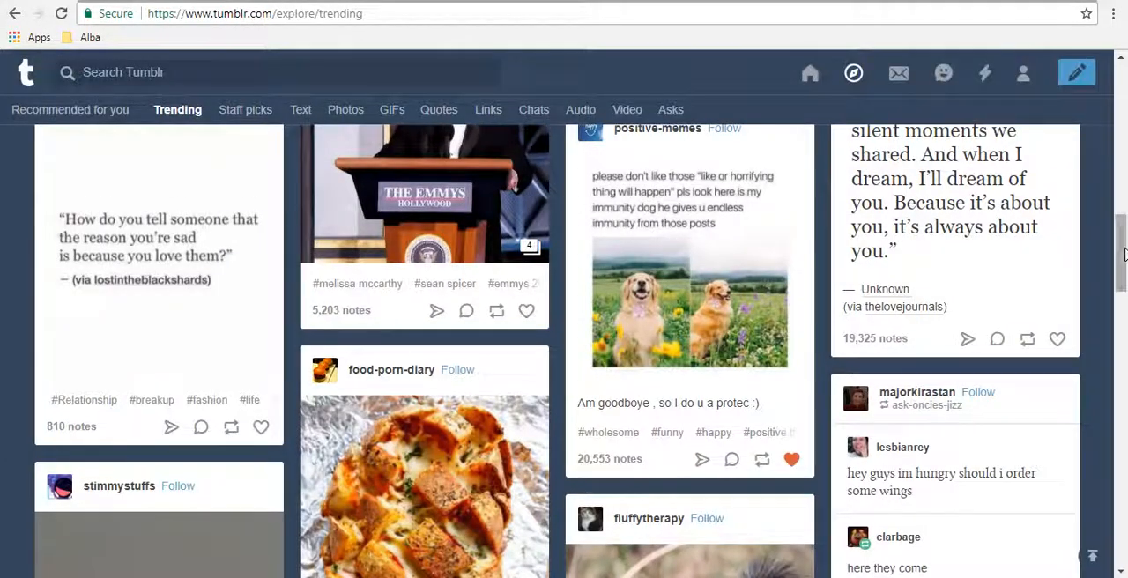
{"action": "left_click_drag", "start_coordinate": [1124, 238], "coordinate": [1117, 80]}
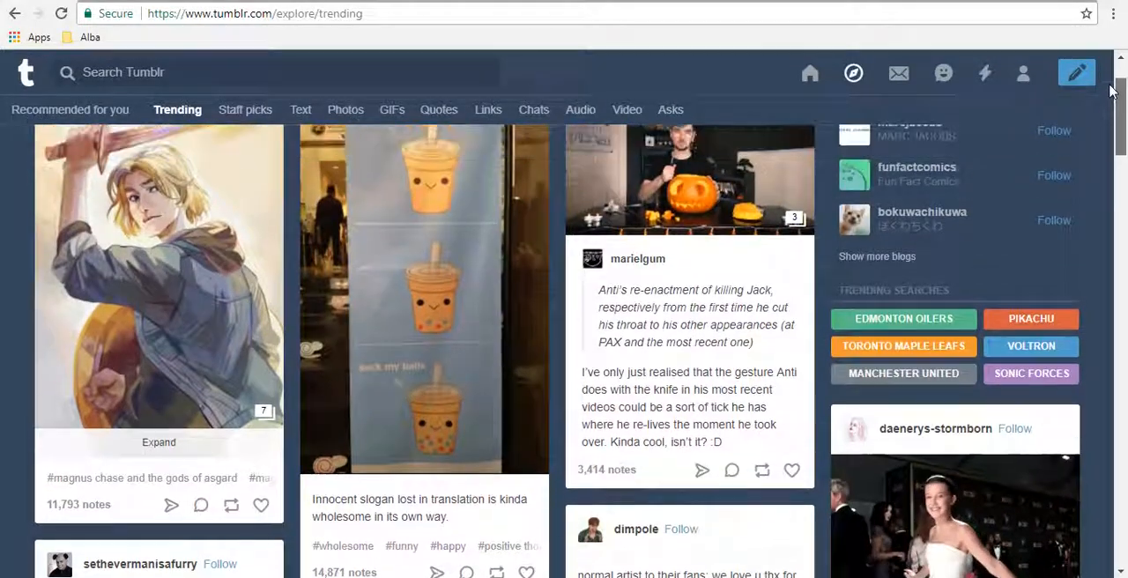
{"action": "scroll", "coordinate": [1022, 74], "scroll_direction": "up", "scroll_amount": 2}
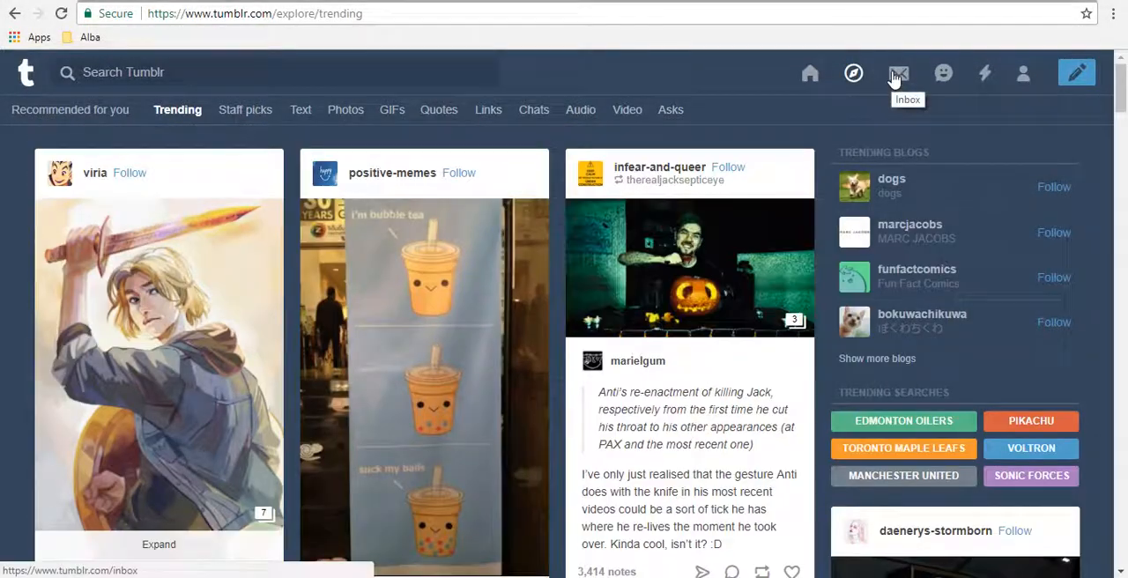
{"action": "left_click", "coordinate": [894, 79]}
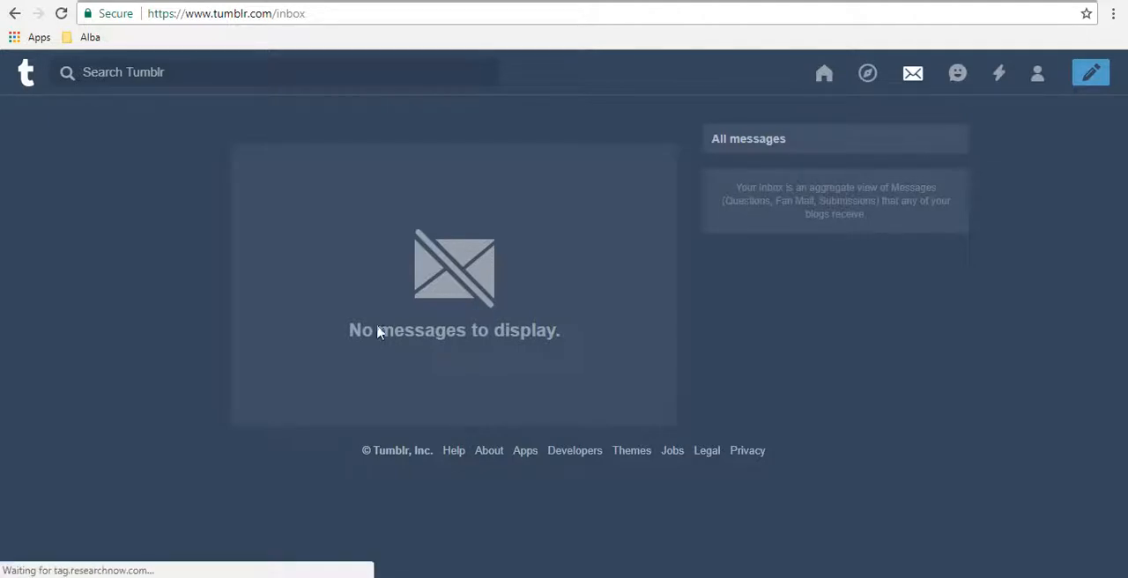
Step: View the messaging conversations and the blog's recent activity notifications
{"action": "left_click", "coordinate": [960, 79]}
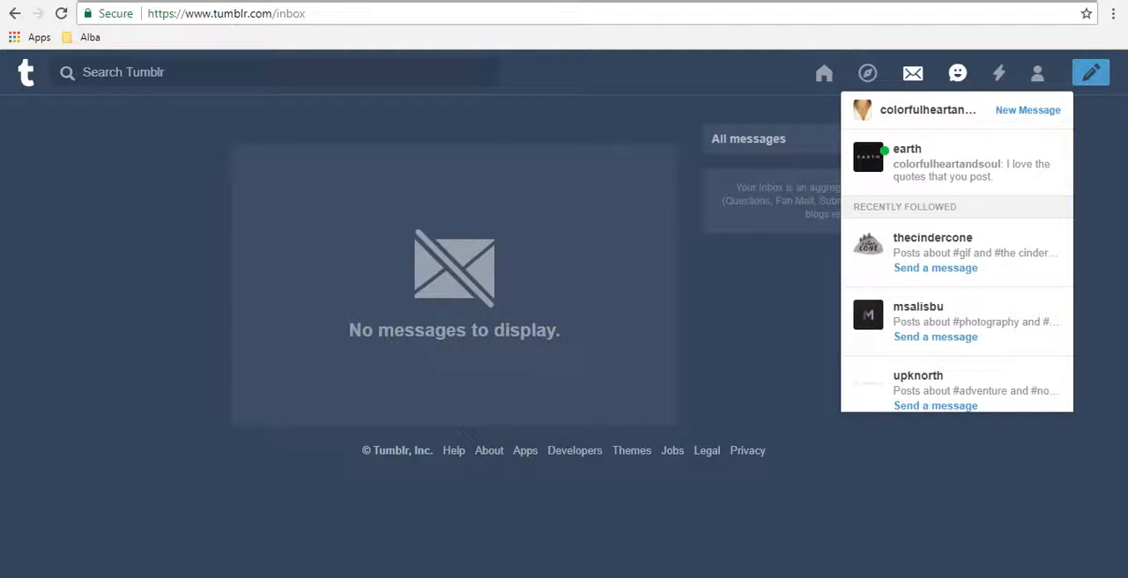
{"action": "left_click", "coordinate": [999, 78]}
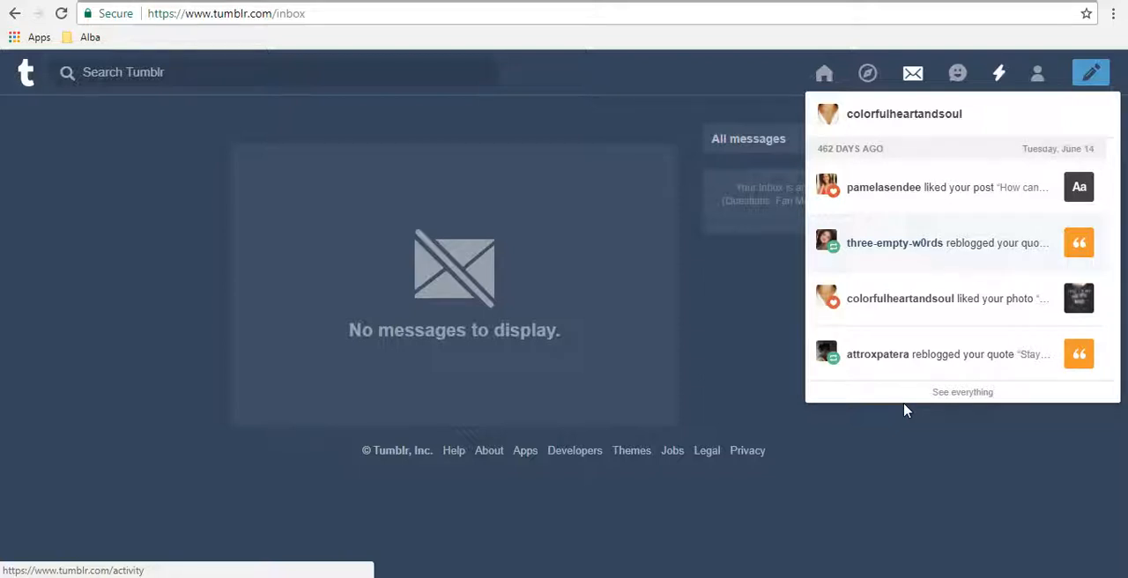
{"action": "left_click", "coordinate": [963, 73]}
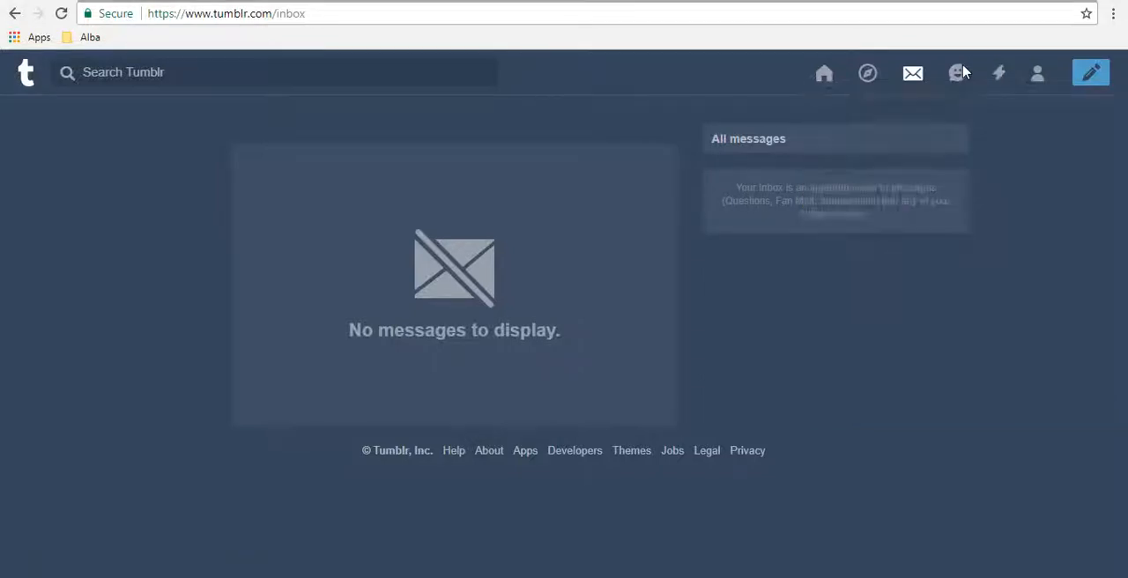
{"action": "left_click", "coordinate": [958, 77]}
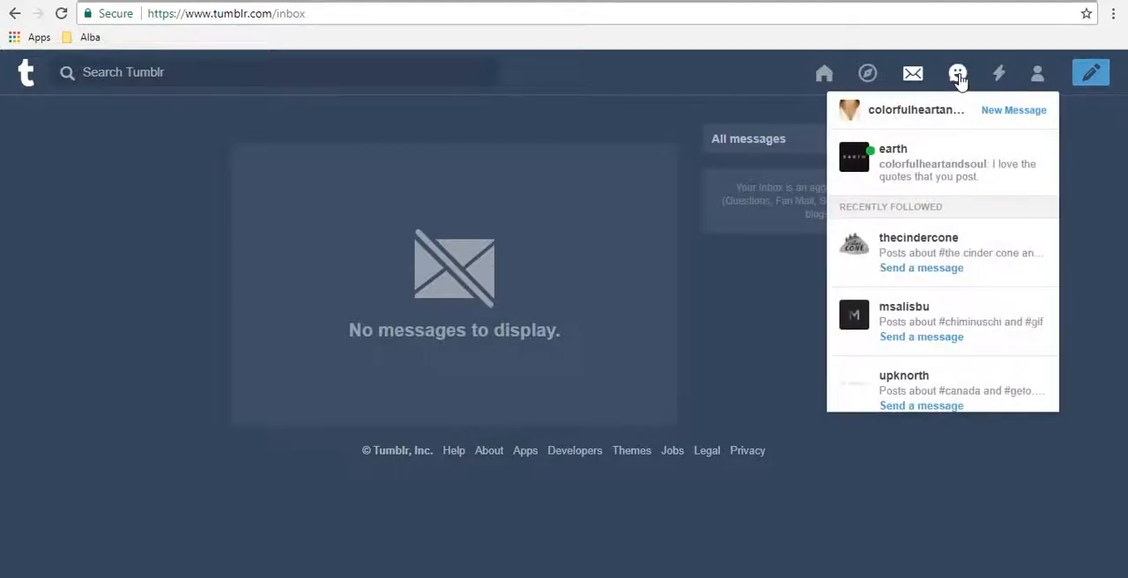
{"action": "left_click", "coordinate": [998, 76]}
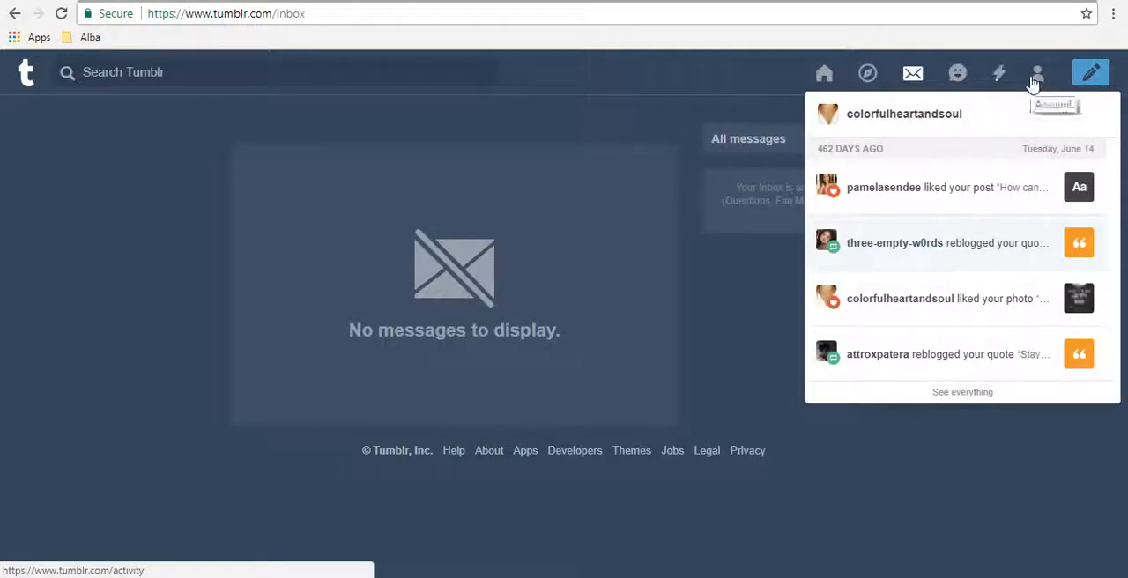
Step: Open the account's own blog page from the account options
{"action": "left_click", "coordinate": [1034, 79]}
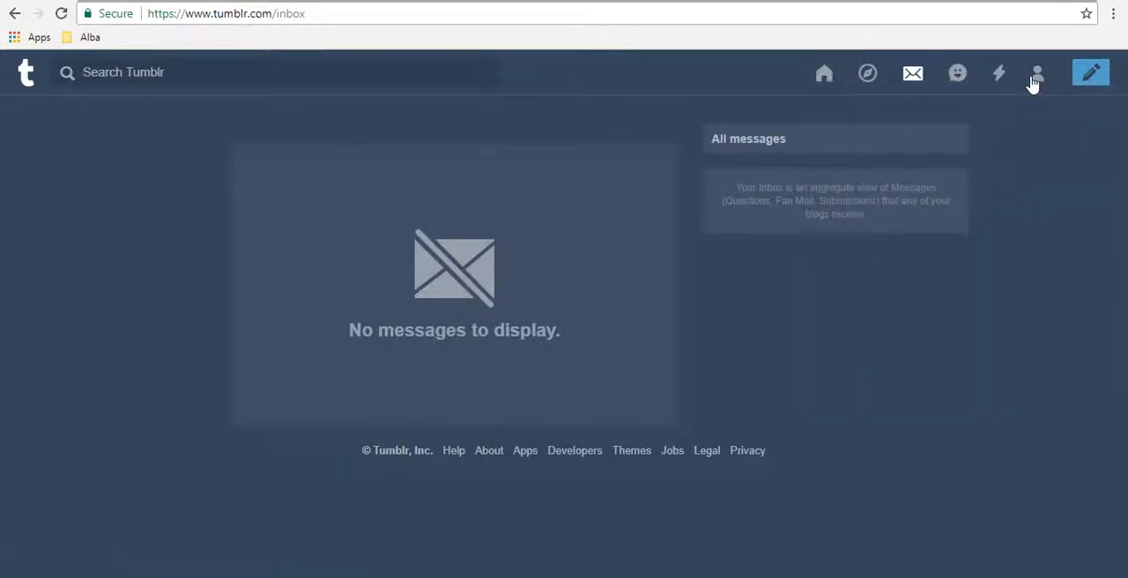
{"action": "left_click", "coordinate": [1036, 77]}
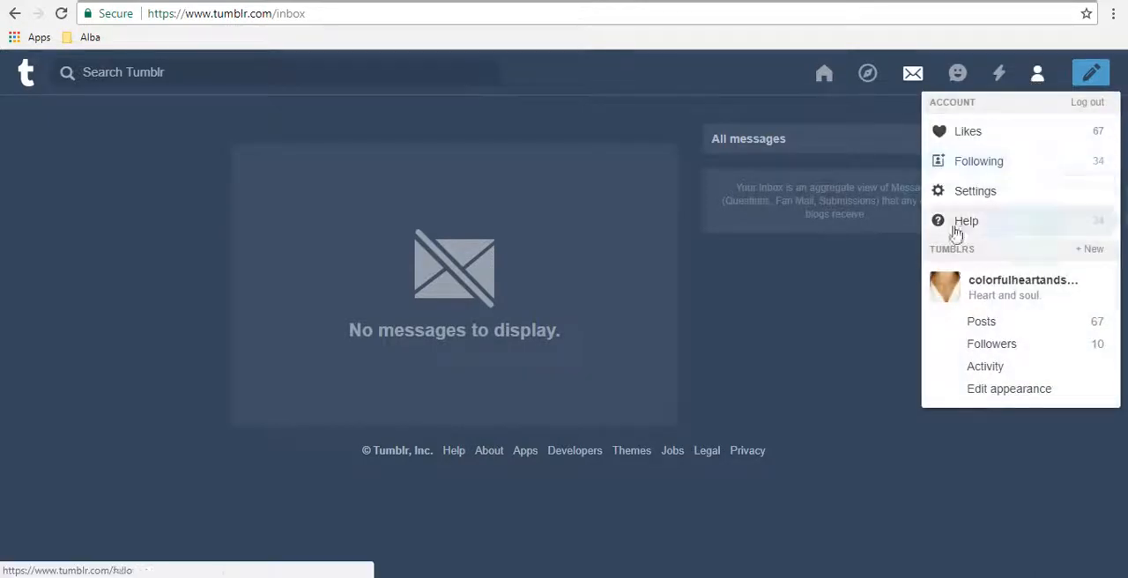
{"action": "left_click", "coordinate": [941, 300]}
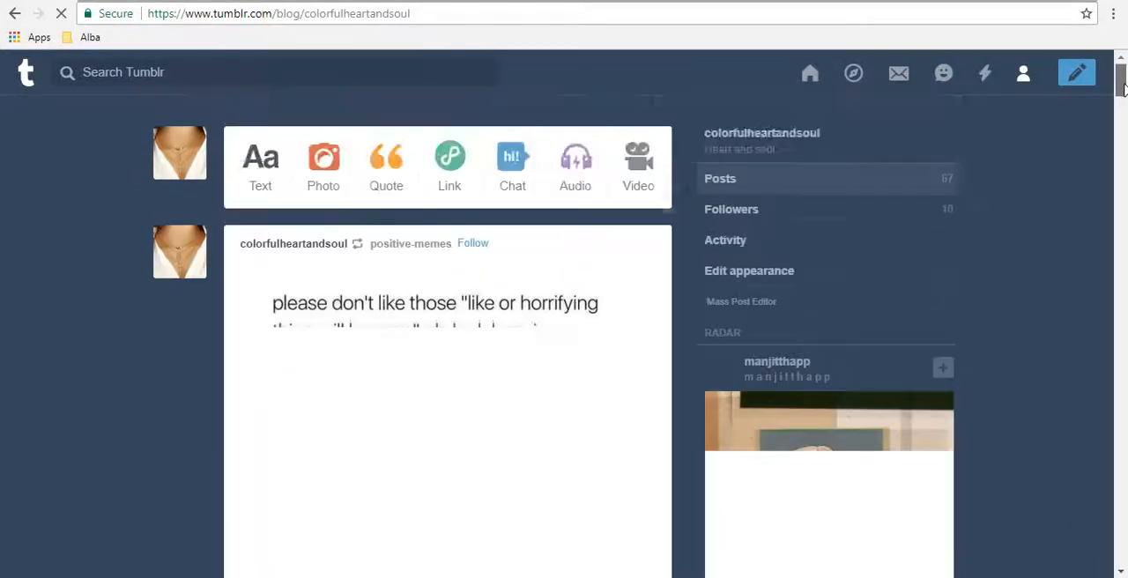
Step: Examine the blog's own posts, from the reblogged dog post down to the text post "How can I see my life in the future?"
{"action": "left_click_drag", "start_coordinate": [1123, 83], "coordinate": [1092, 221]}
{"action": "scroll", "coordinate": [1092, 224], "scroll_direction": "down", "scroll_amount": 6}
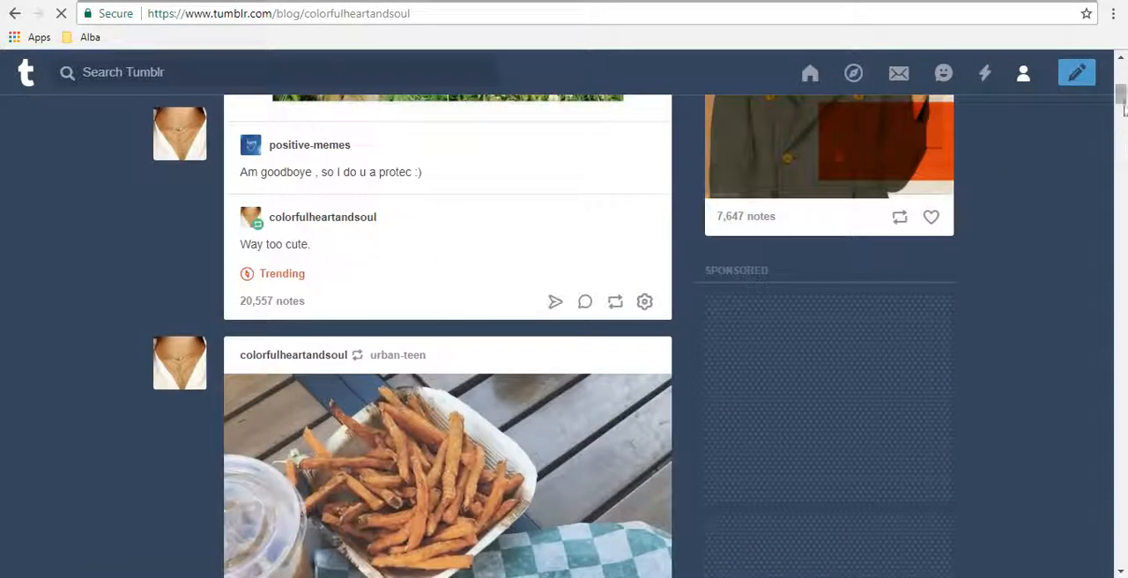
{"action": "left_click_drag", "start_coordinate": [1118, 101], "coordinate": [1122, 254]}
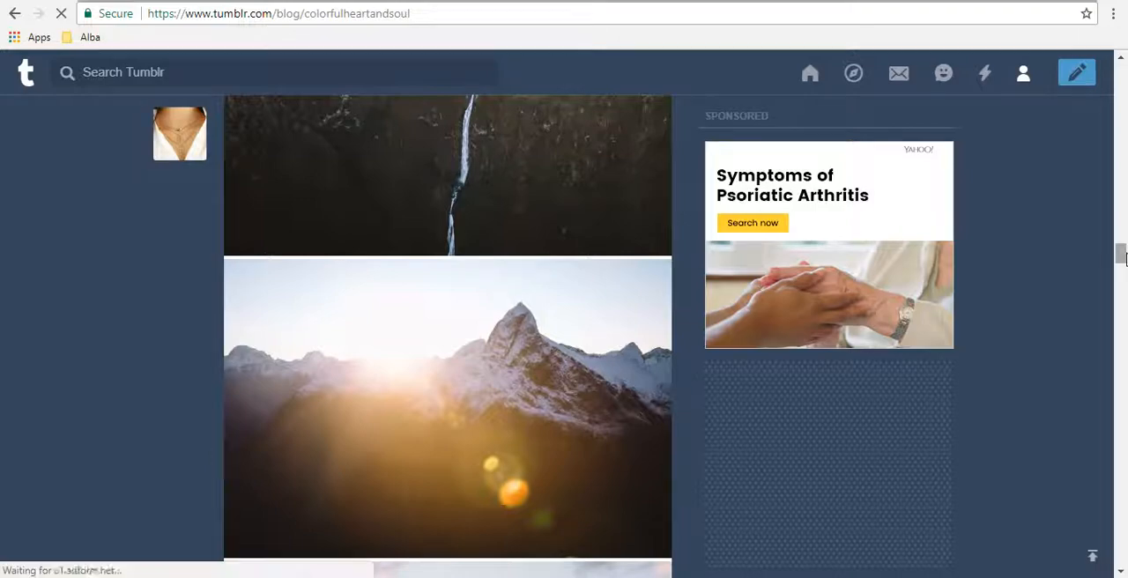
{"action": "left_click_drag", "start_coordinate": [1123, 255], "coordinate": [1126, 573]}
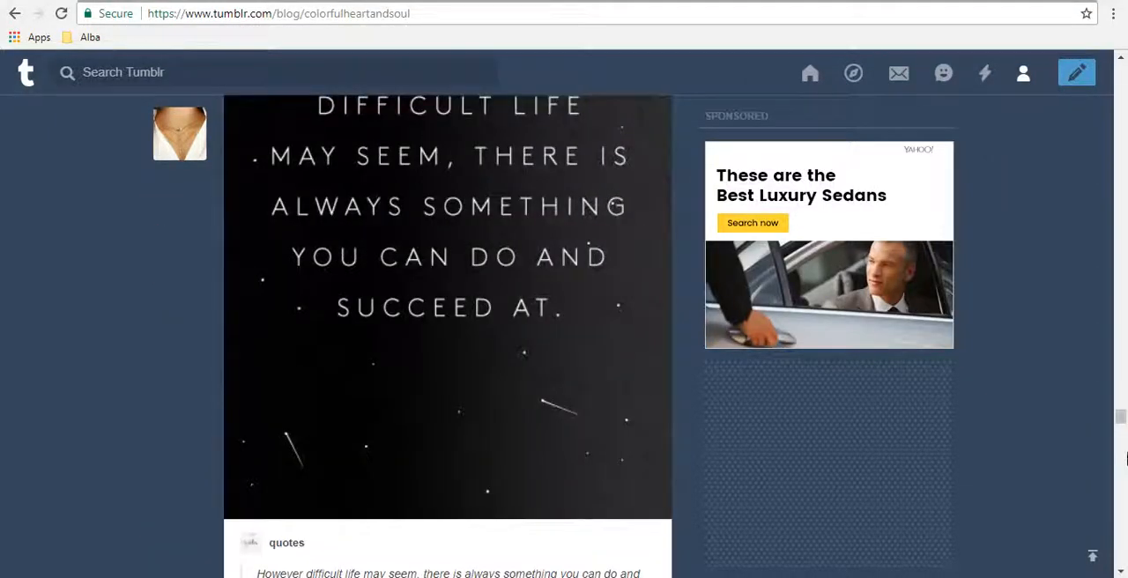
{"action": "left_click_drag", "start_coordinate": [1122, 421], "coordinate": [1121, 455]}
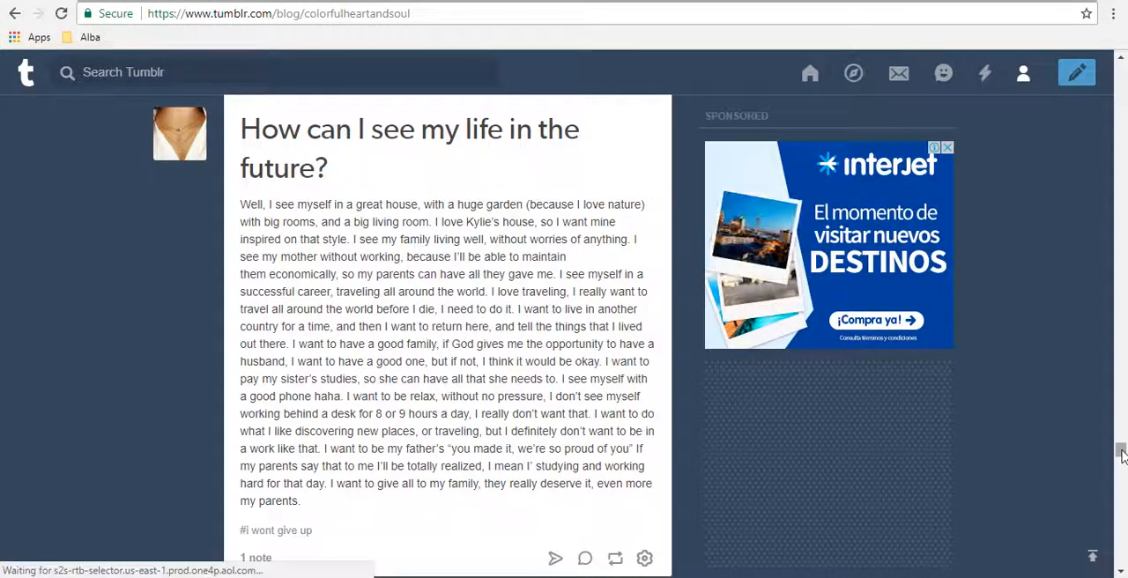
{"action": "scroll", "coordinate": [1122, 454], "scroll_direction": "down", "scroll_amount": 2}
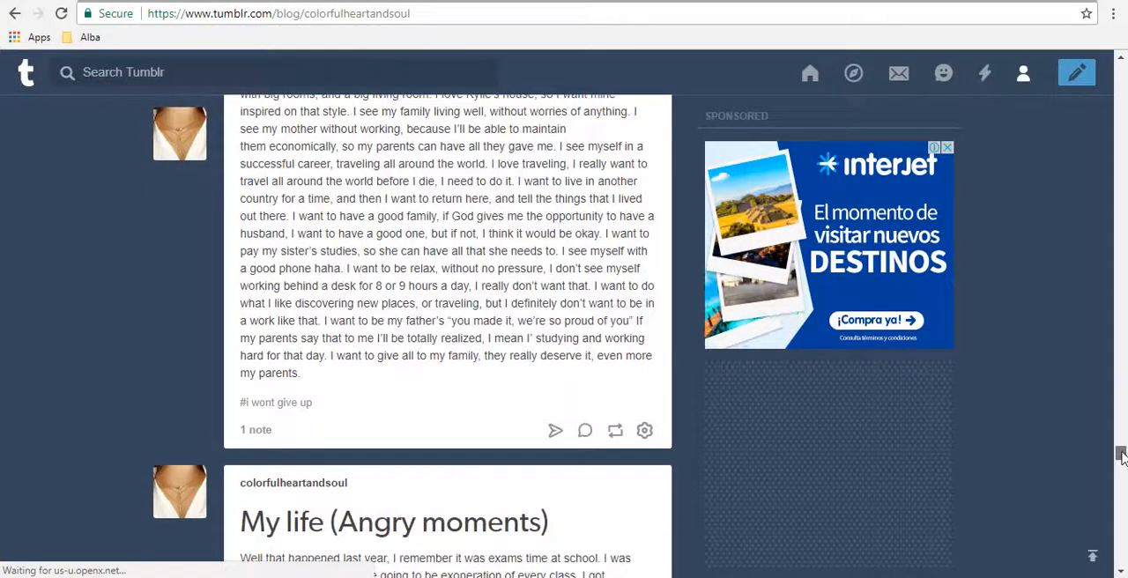
{"action": "scroll", "coordinate": [1122, 455], "scroll_direction": "up", "scroll_amount": 2}
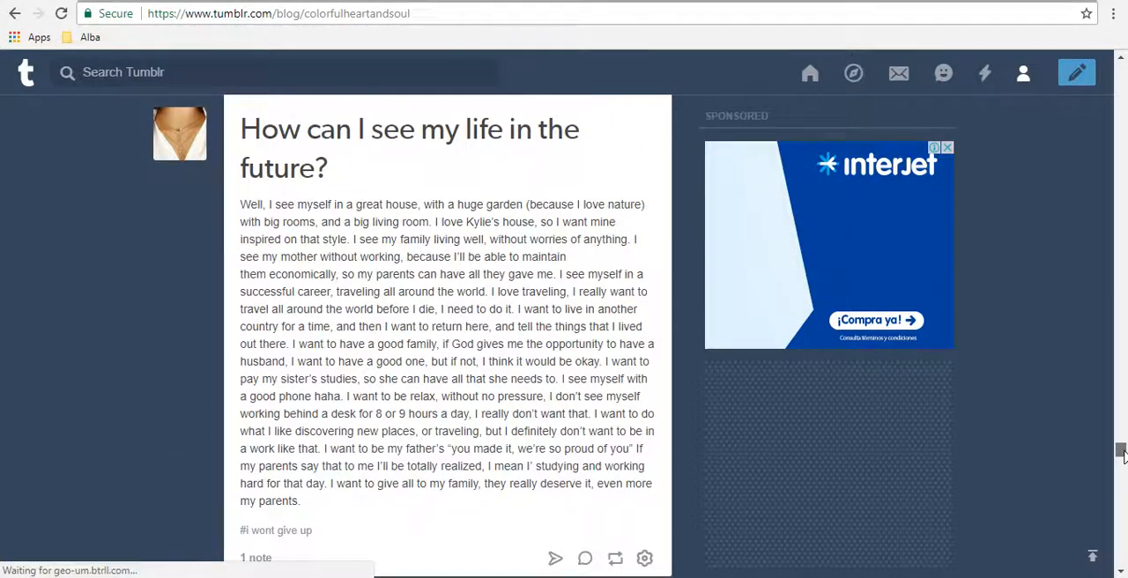
{"action": "scroll", "coordinate": [1122, 454], "scroll_direction": "down", "scroll_amount": 1}
{"action": "scroll", "coordinate": [1122, 455], "scroll_direction": "up", "scroll_amount": 3}
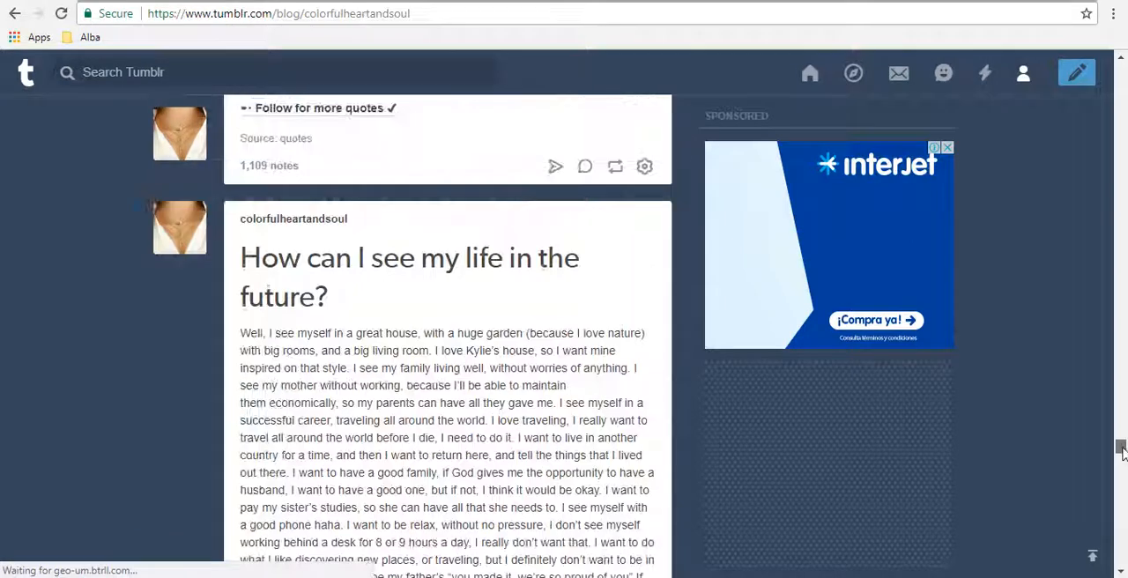
Step: Examine the blog's text posts about the future, angry moments and sad memories, down to the L. Frank Baum quote
{"action": "scroll", "coordinate": [1122, 455], "scroll_direction": "down", "scroll_amount": 2}
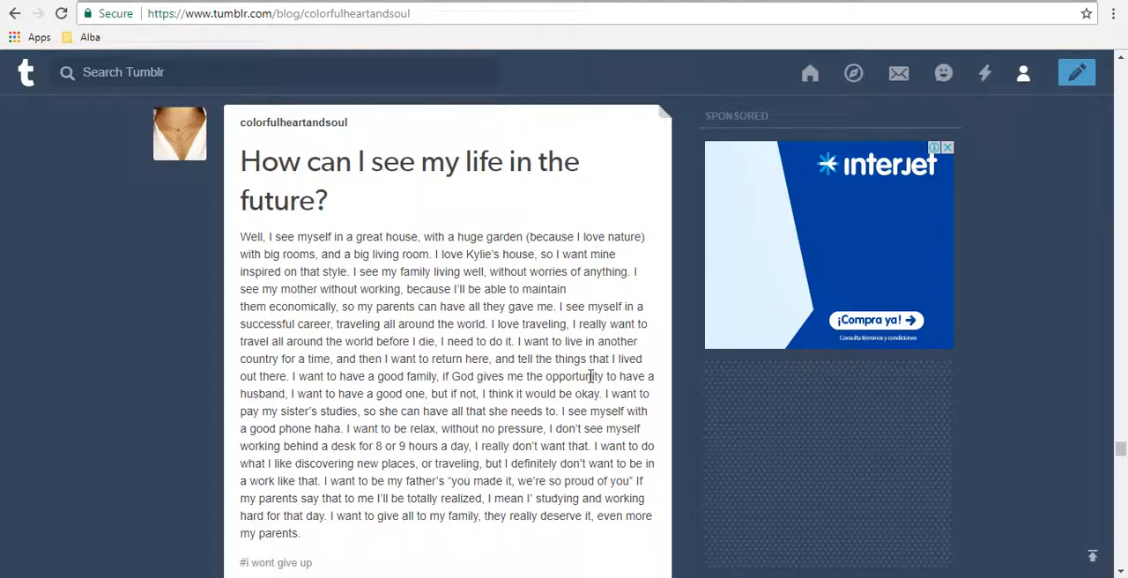
{"action": "left_click_drag", "start_coordinate": [1121, 449], "coordinate": [1120, 455]}
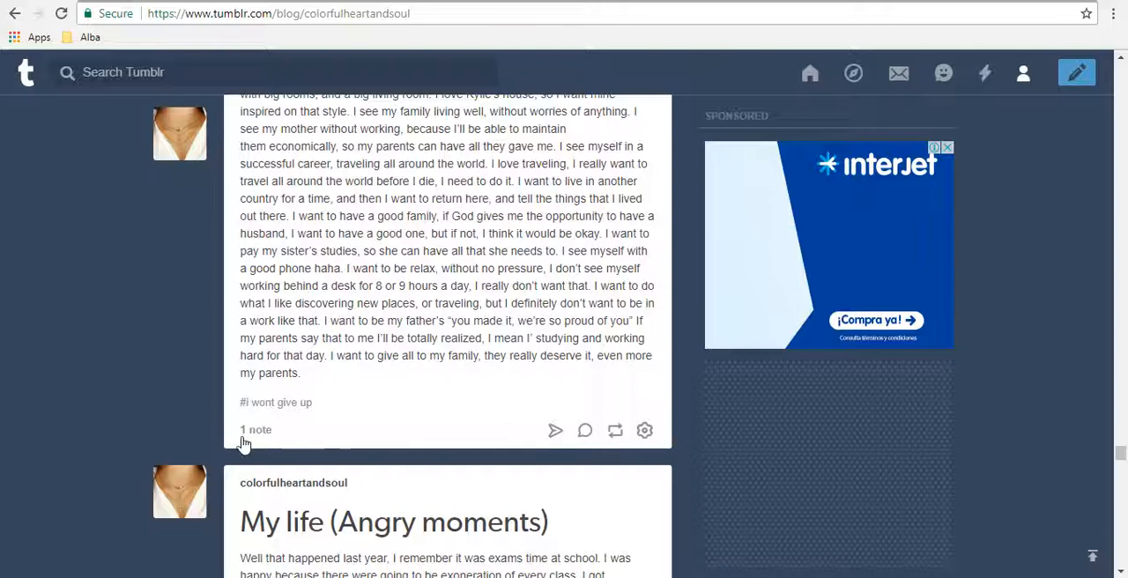
{"action": "scroll", "coordinate": [1121, 472], "scroll_direction": "down", "scroll_amount": 4}
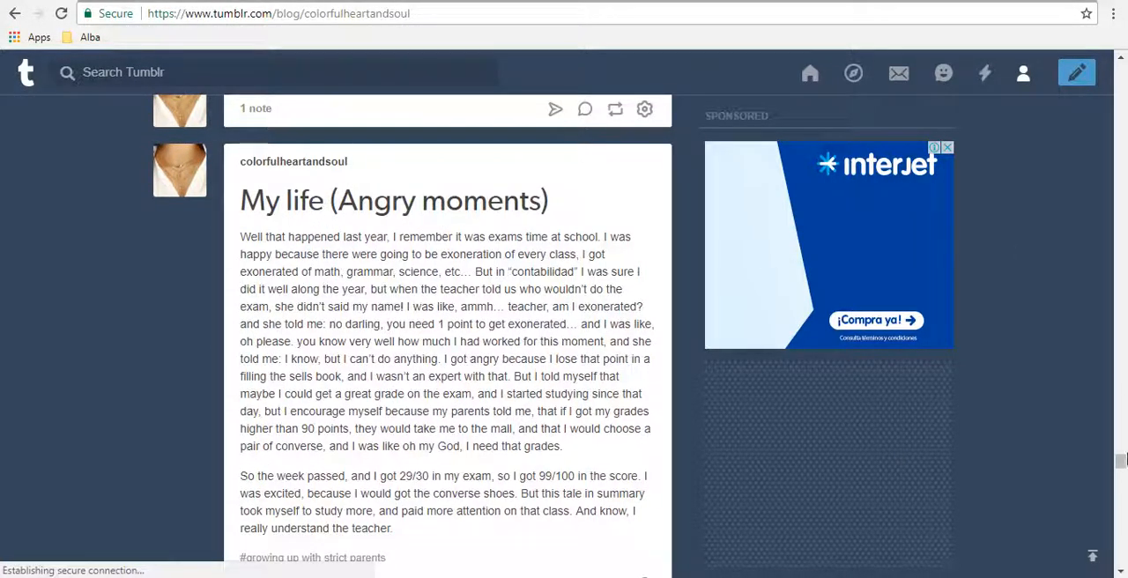
{"action": "left_click_drag", "start_coordinate": [1120, 458], "coordinate": [1120, 484]}
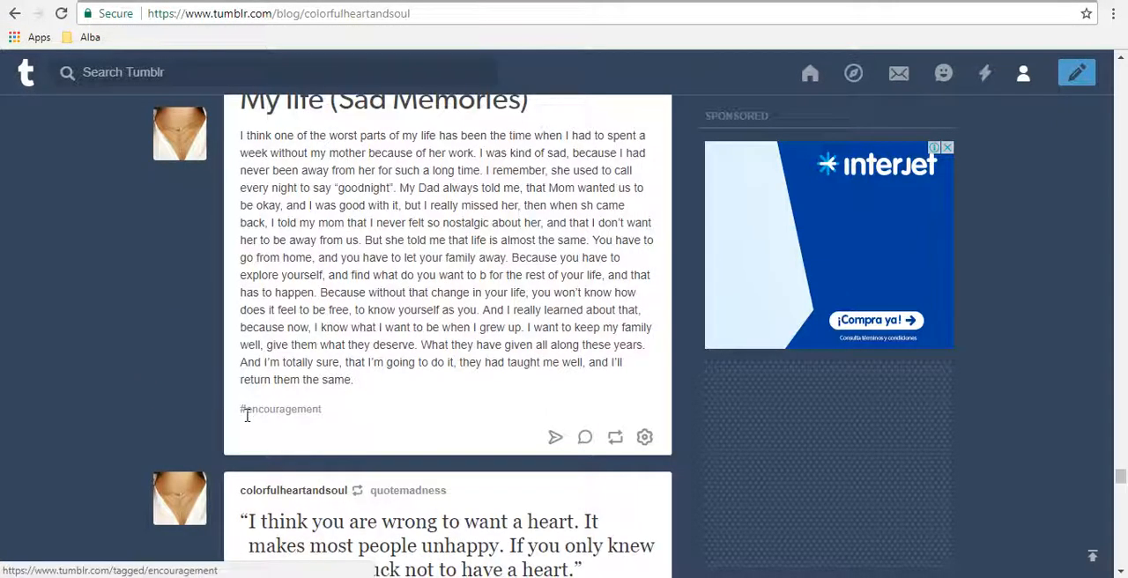
{"action": "left_click", "coordinate": [249, 412]}
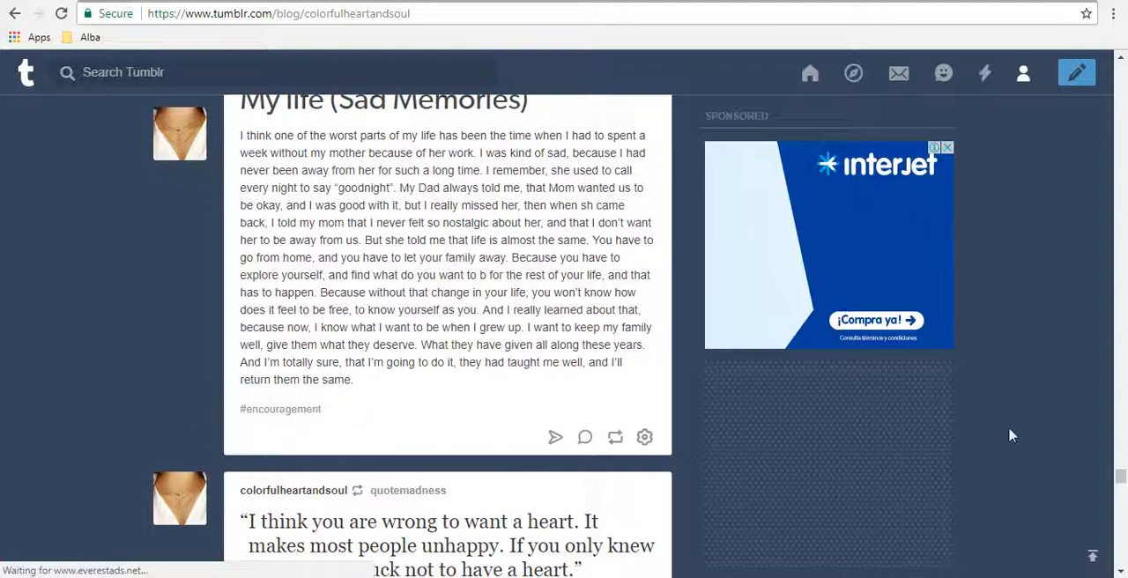
{"action": "left_click_drag", "start_coordinate": [1117, 481], "coordinate": [1118, 487]}
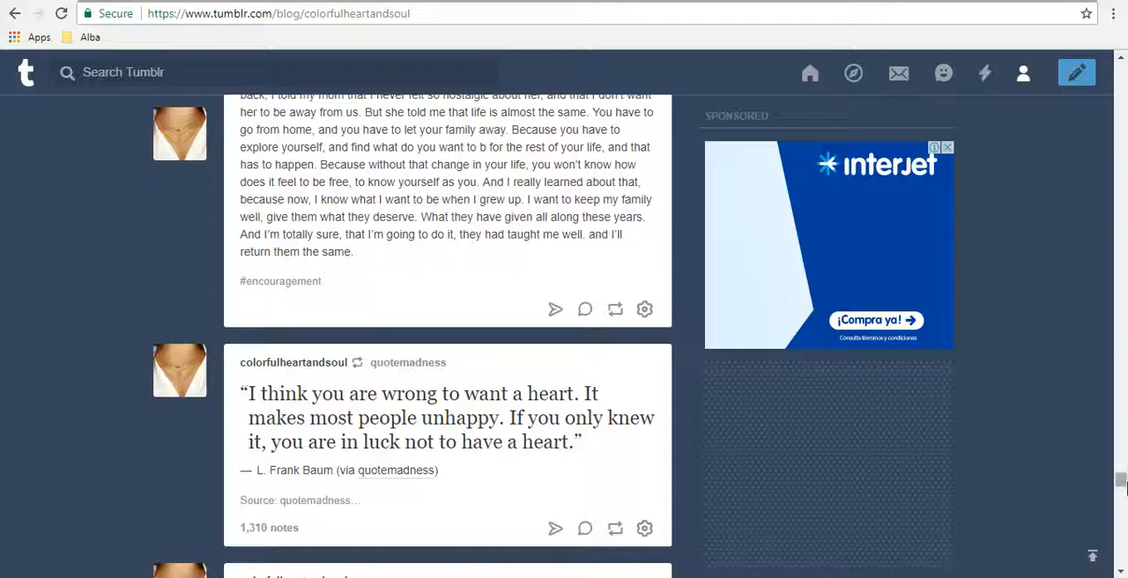
{"action": "scroll", "coordinate": [1123, 486], "scroll_direction": "down", "scroll_amount": 2}
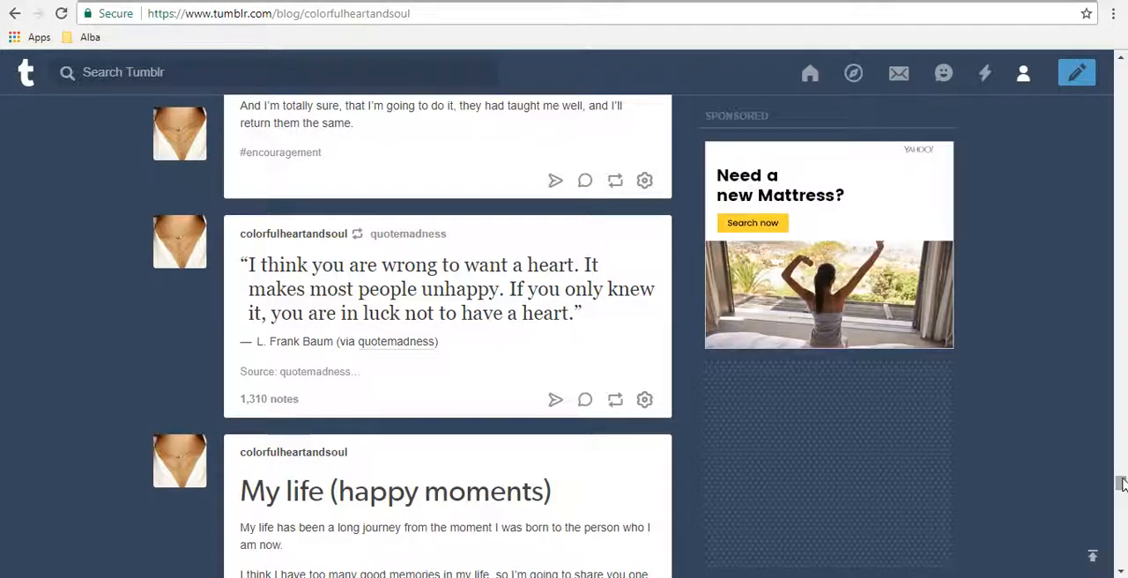
Step: Look through the older photo posts, including the coastal town, and highlight the body text of "My life (Sad Memories)"
{"action": "left_click_drag", "start_coordinate": [1120, 483], "coordinate": [1121, 571]}
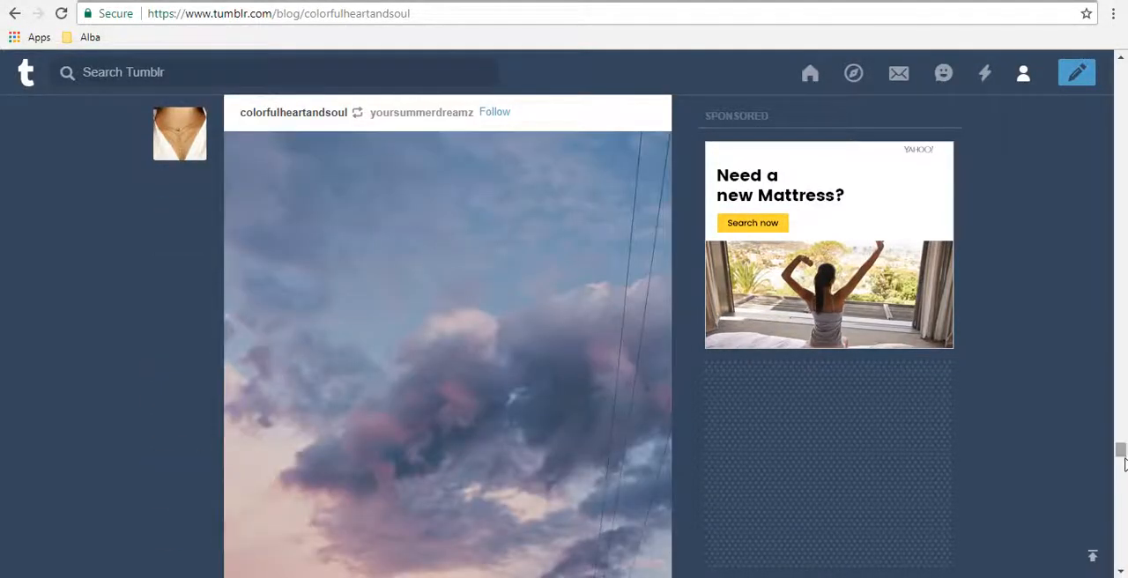
{"action": "left_click_drag", "start_coordinate": [1124, 465], "coordinate": [1124, 491]}
{"action": "left_click_drag", "start_coordinate": [1122, 330], "coordinate": [1121, 557]}
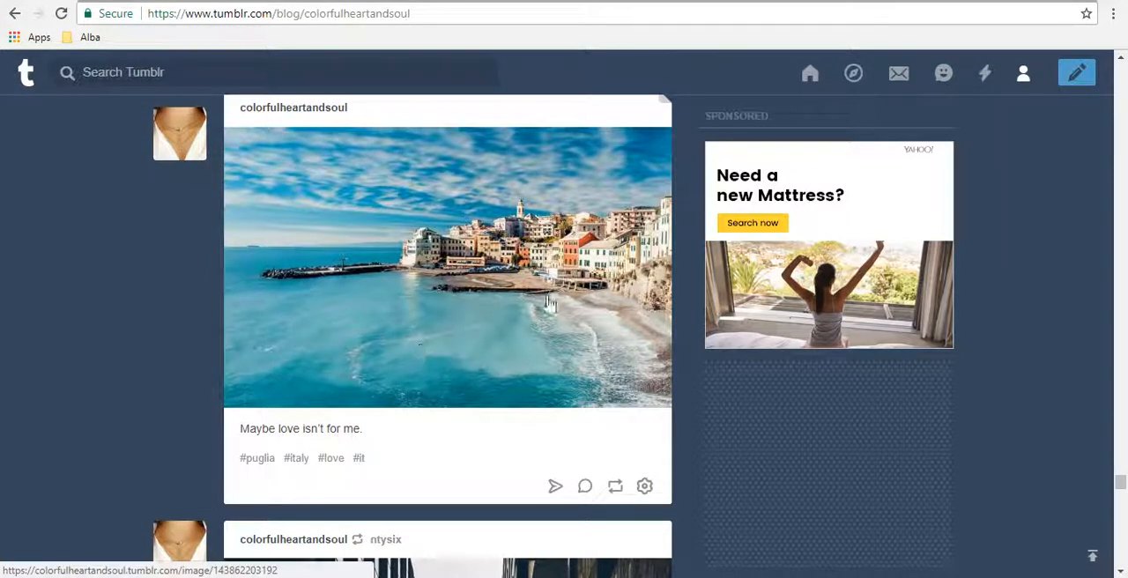
{"action": "left_click_drag", "start_coordinate": [1122, 480], "coordinate": [1127, 272]}
{"action": "left_click_drag", "start_coordinate": [240, 270], "coordinate": [380, 511]}
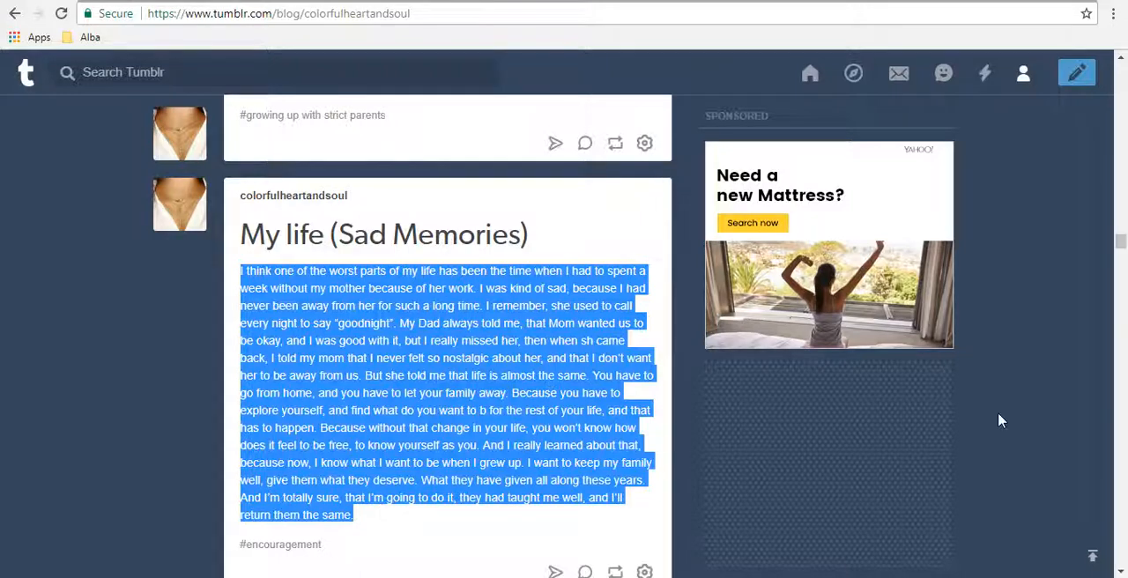
Step: View the blank text and photo post forms of the blog, closing each without posting
{"action": "left_click_drag", "start_coordinate": [1123, 245], "coordinate": [1125, 69]}
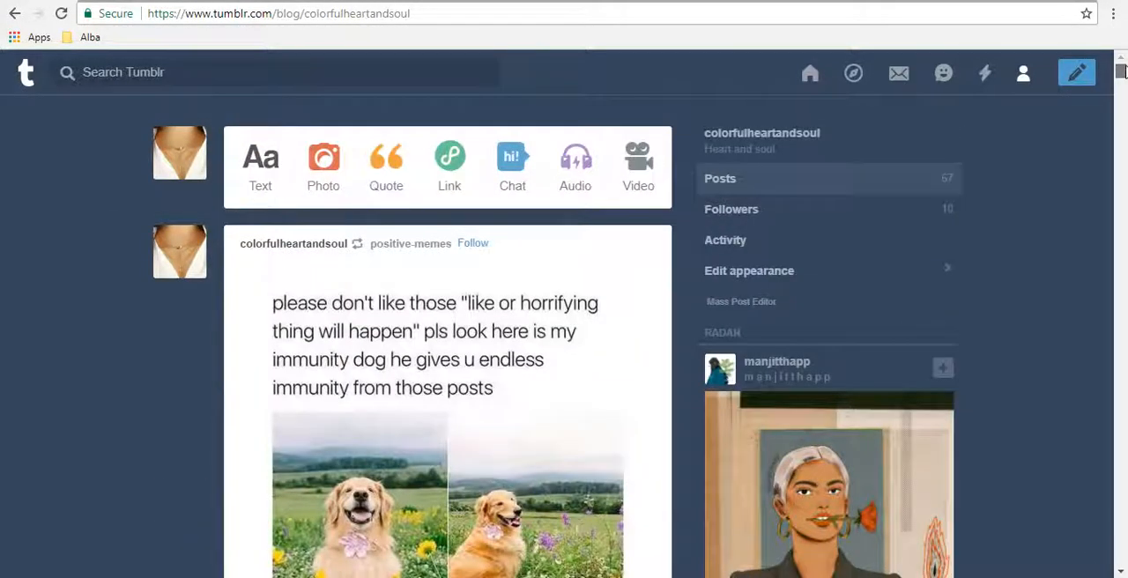
{"action": "mouse_move", "coordinate": [197, 175]}
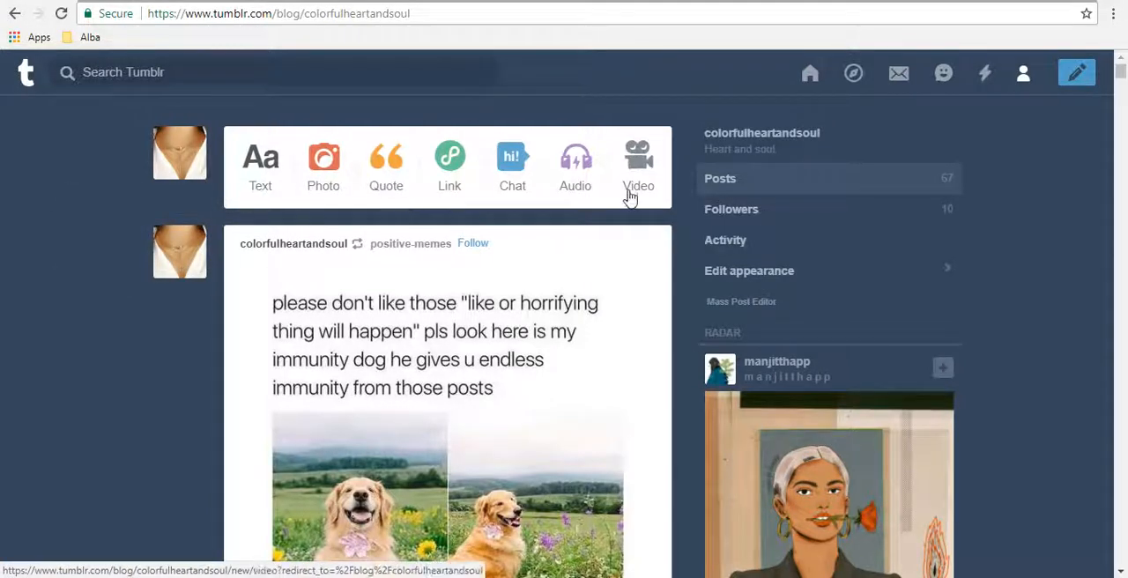
{"action": "left_click", "coordinate": [269, 154]}
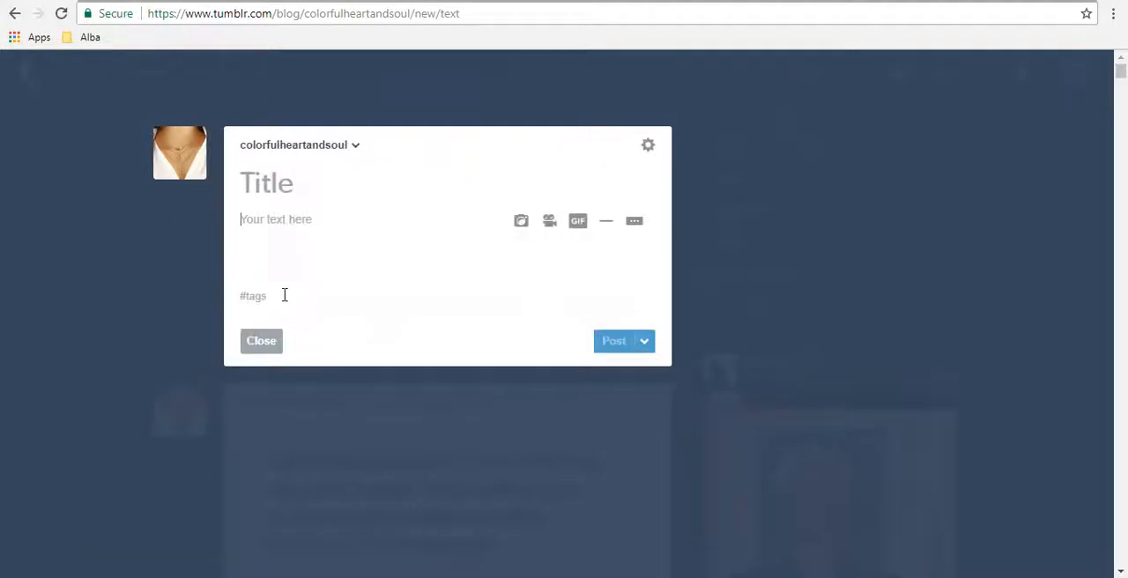
{"action": "left_click", "coordinate": [265, 344]}
{"action": "left_click", "coordinate": [324, 192]}
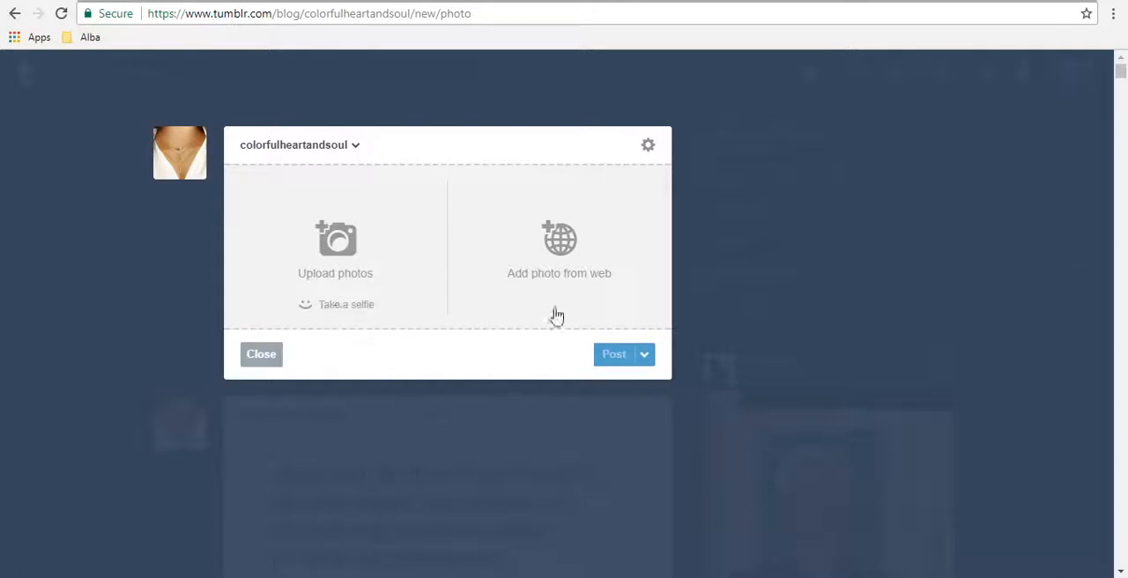
{"action": "left_click", "coordinate": [262, 355]}
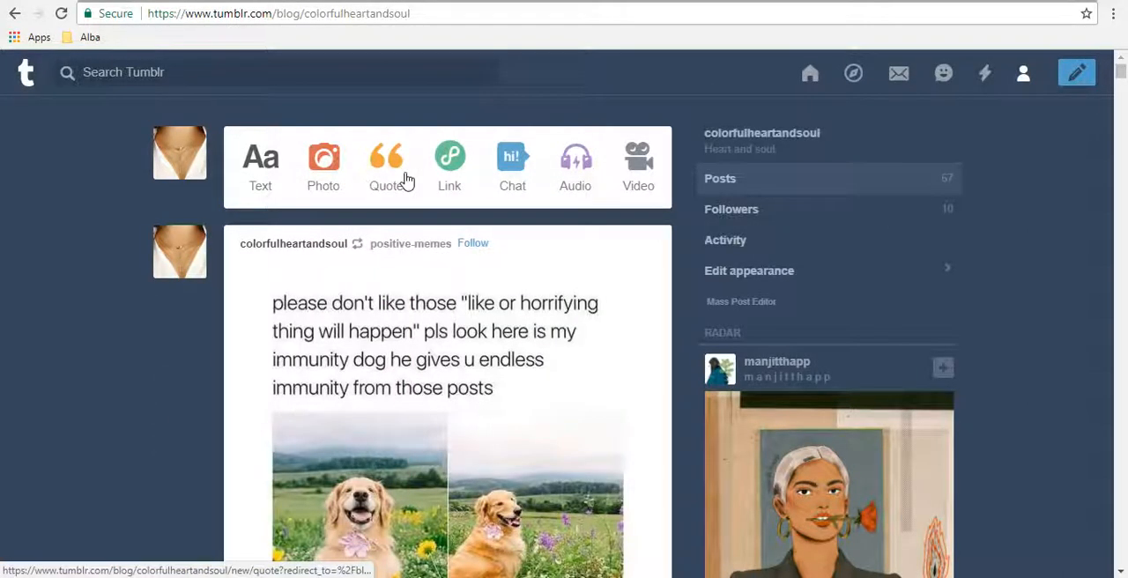
Step: Compose a quote post reading "Happy moments, happy life." with the author's first name as its source
{"action": "left_click", "coordinate": [407, 179]}
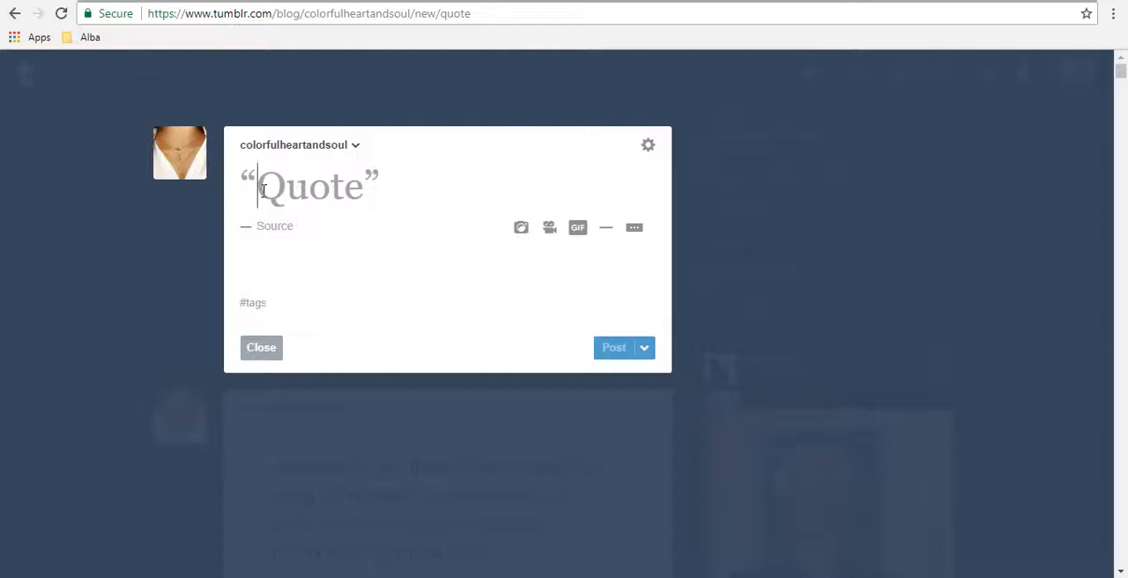
{"action": "type", "text": "Happy "}
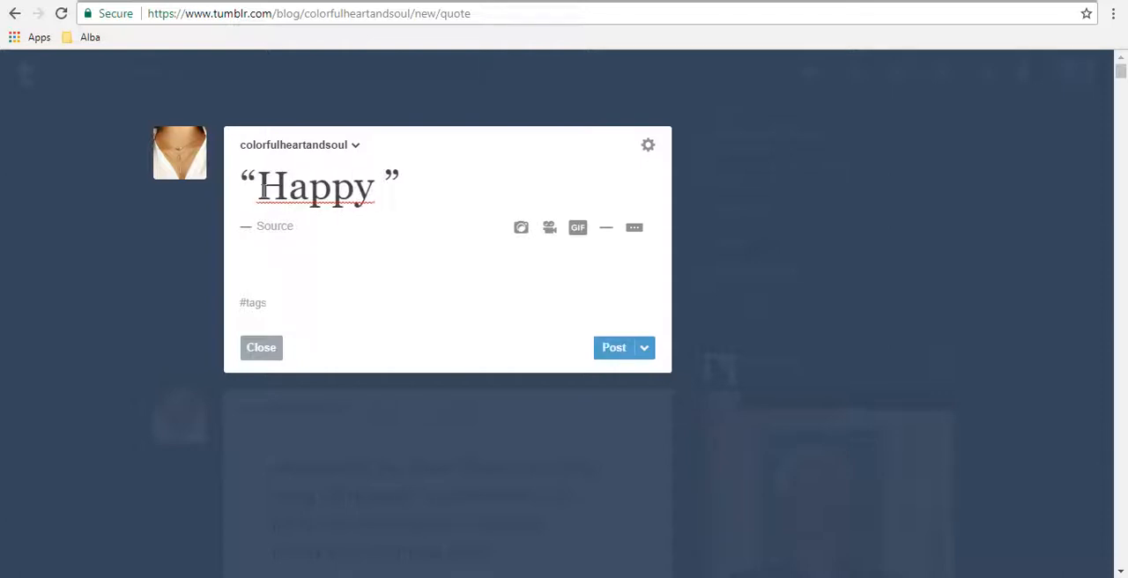
{"action": "type", "text": "moment"}
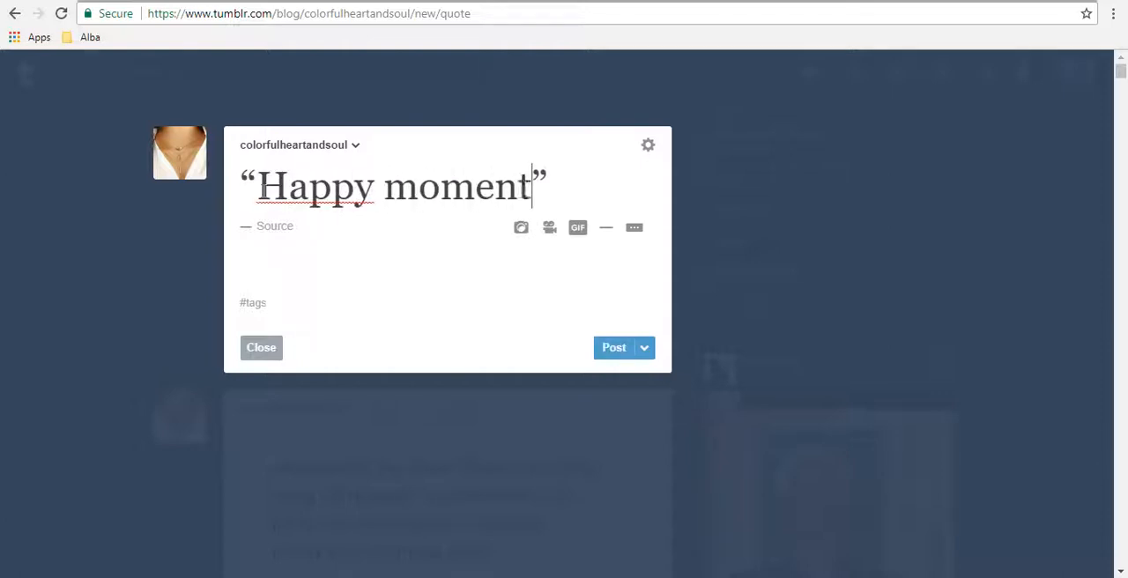
{"action": "type", "text": "s, happy"}
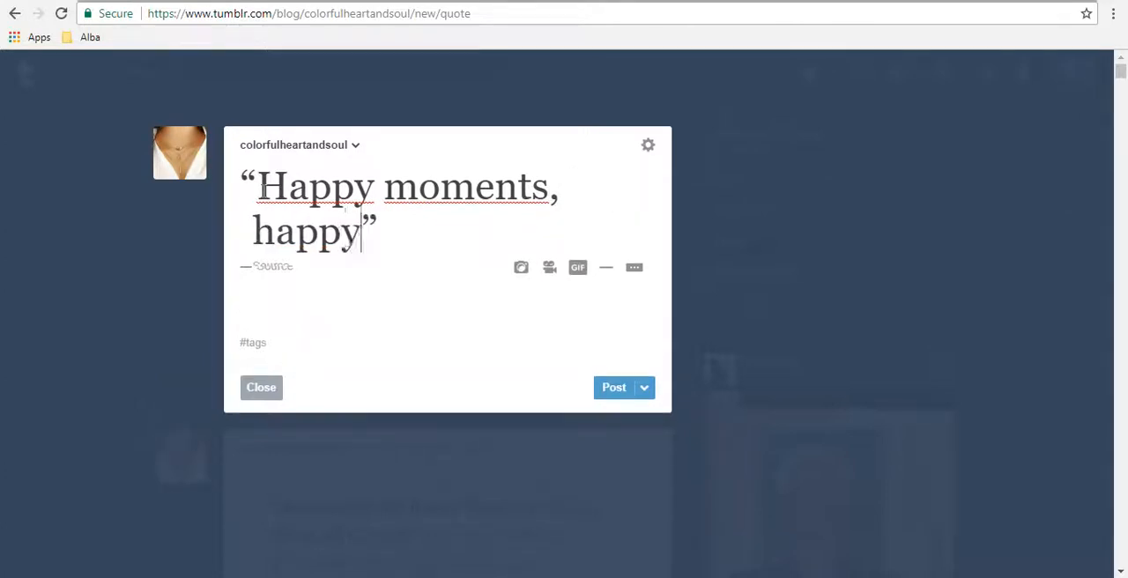
{"action": "type", "text": " life."}
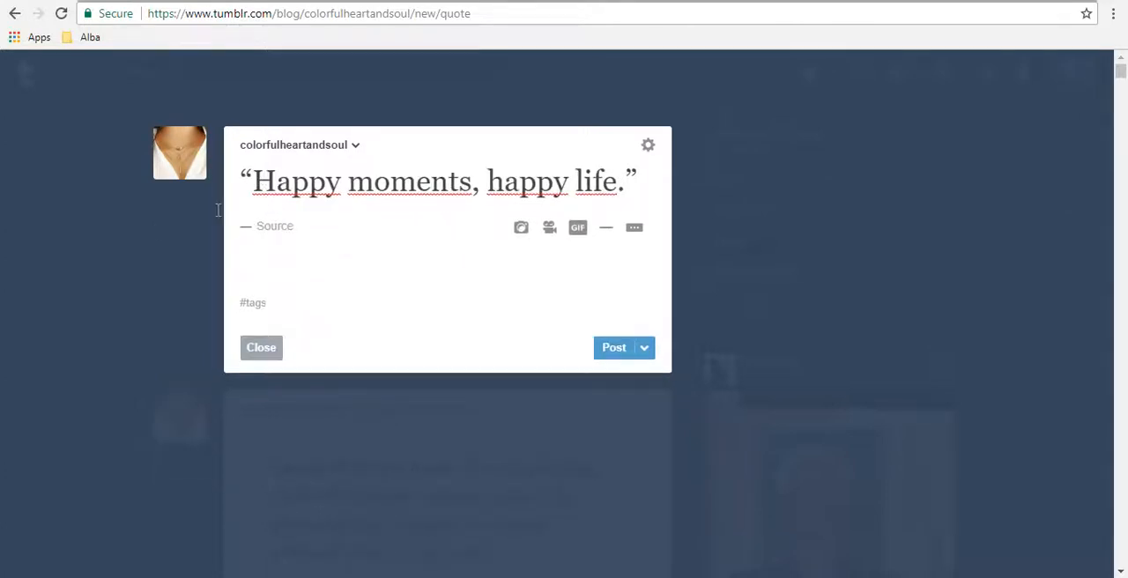
{"action": "left_click", "coordinate": [280, 229]}
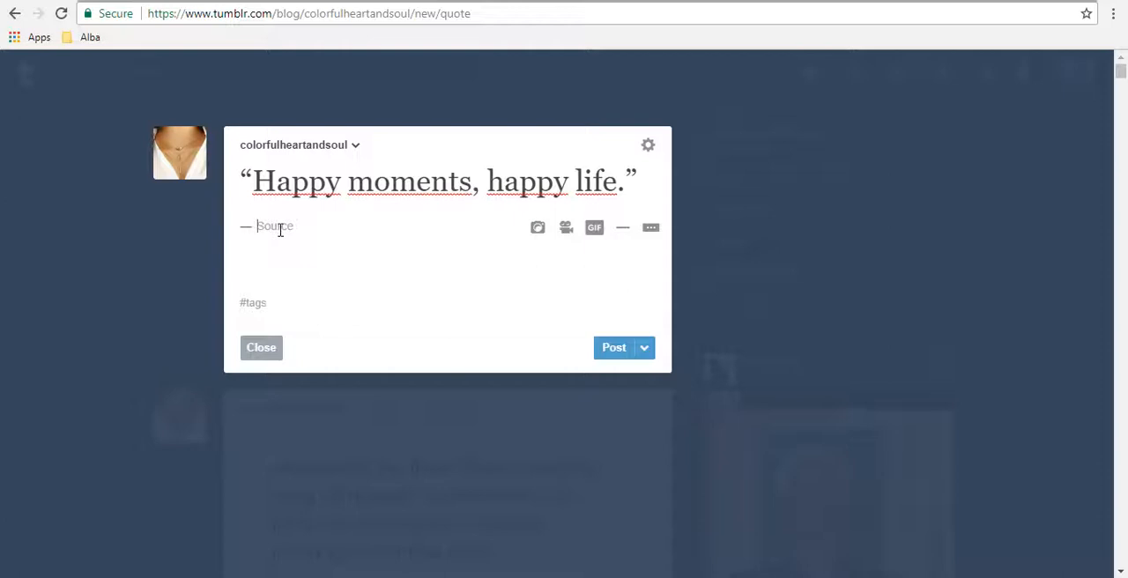
{"action": "type", "text": "Alba."}
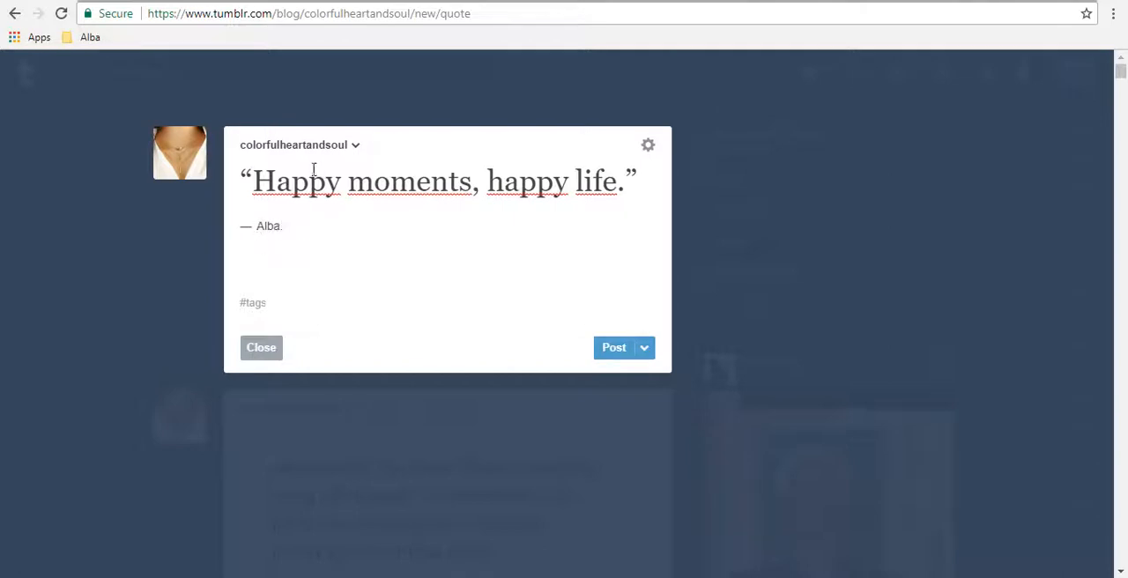
{"action": "left_click", "coordinate": [260, 349]}
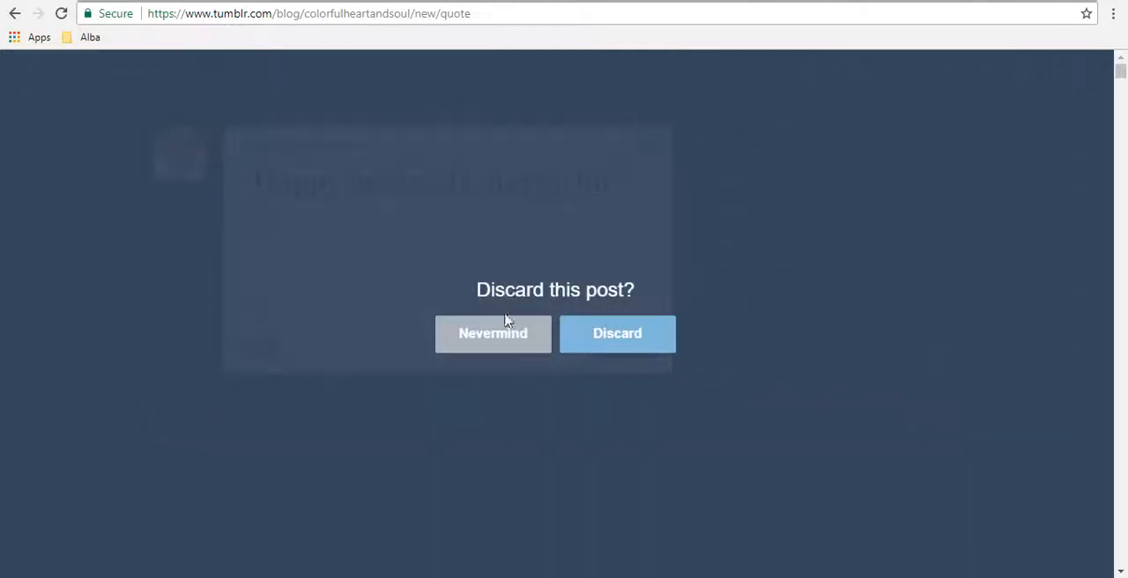
{"action": "left_click", "coordinate": [503, 327]}
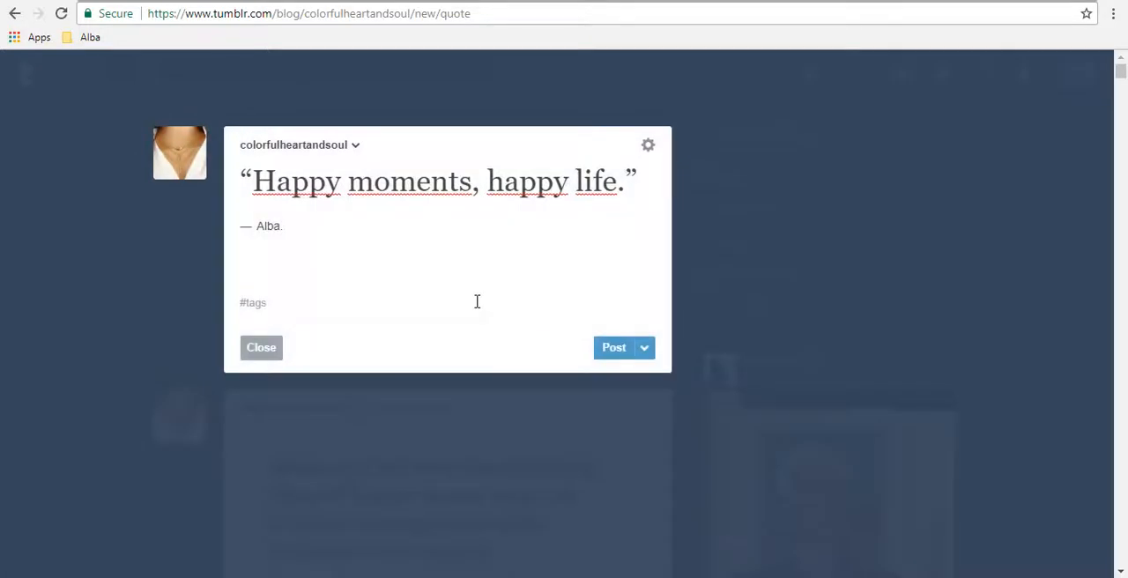
{"action": "left_click", "coordinate": [275, 350]}
{"action": "left_click", "coordinate": [444, 330]}
{"action": "left_click", "coordinate": [260, 347]}
{"action": "left_click", "coordinate": [490, 329]}
Step: Publish the quote post to the blog
{"action": "left_click", "coordinate": [614, 348]}
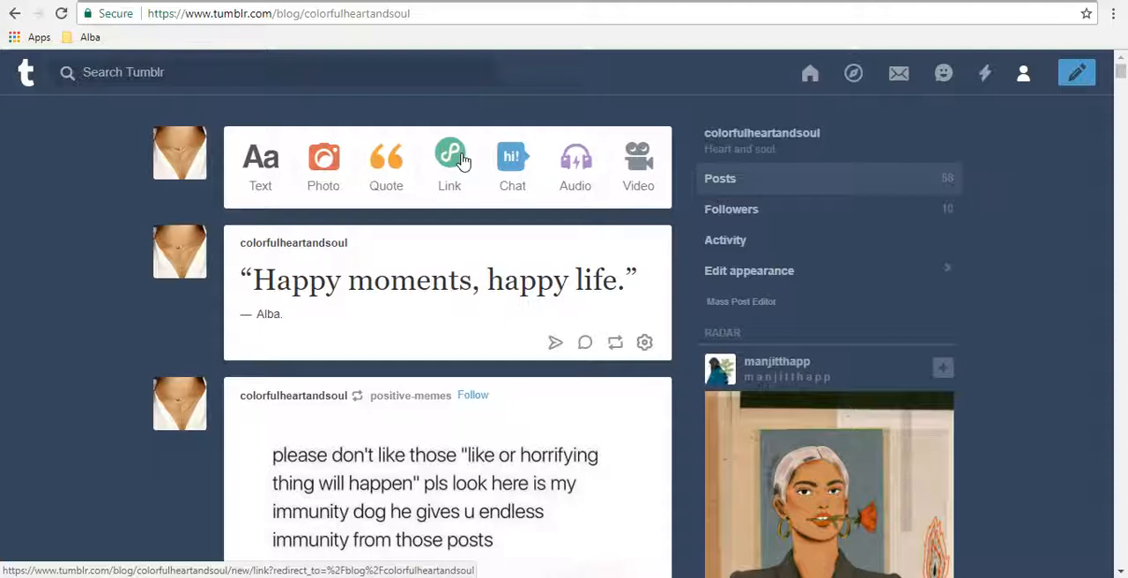
Step: View the blank link, chat, audio and video post forms, closing each one without posting
{"action": "left_click", "coordinate": [457, 160]}
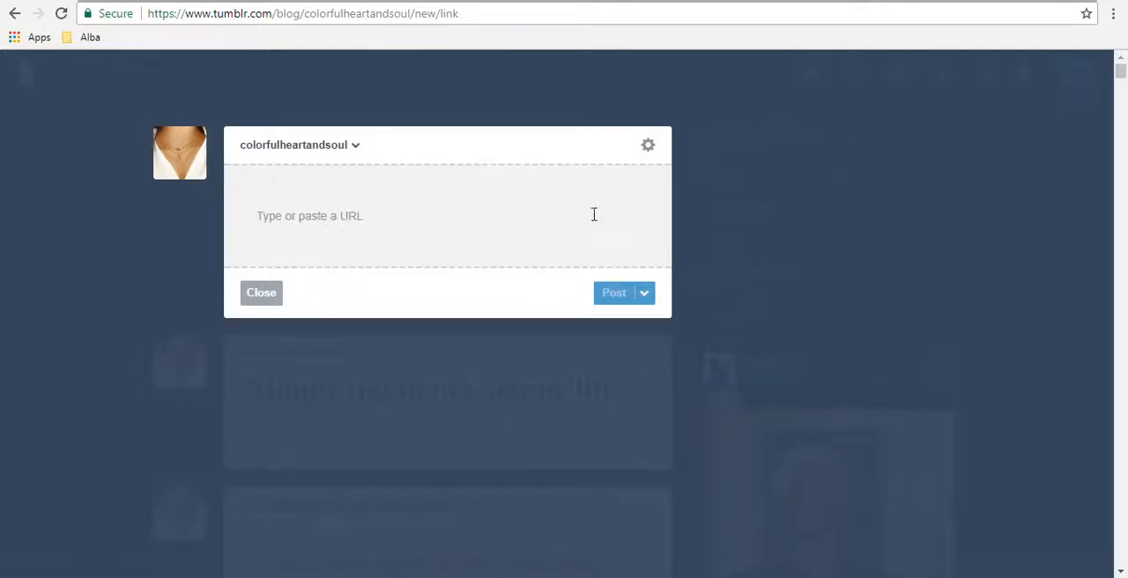
{"action": "left_click", "coordinate": [266, 300]}
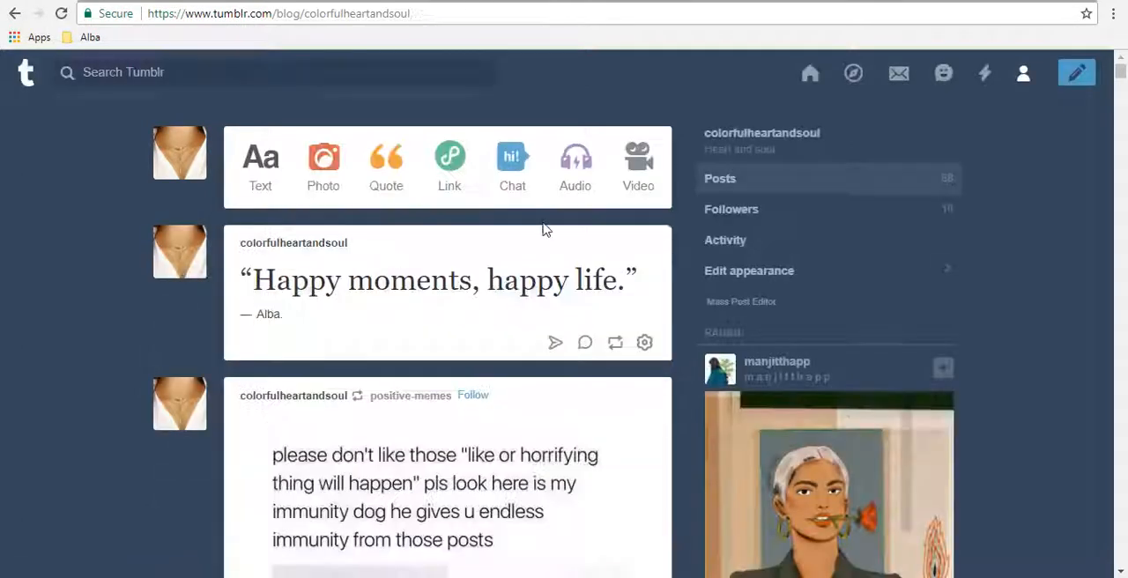
{"action": "left_click", "coordinate": [531, 178]}
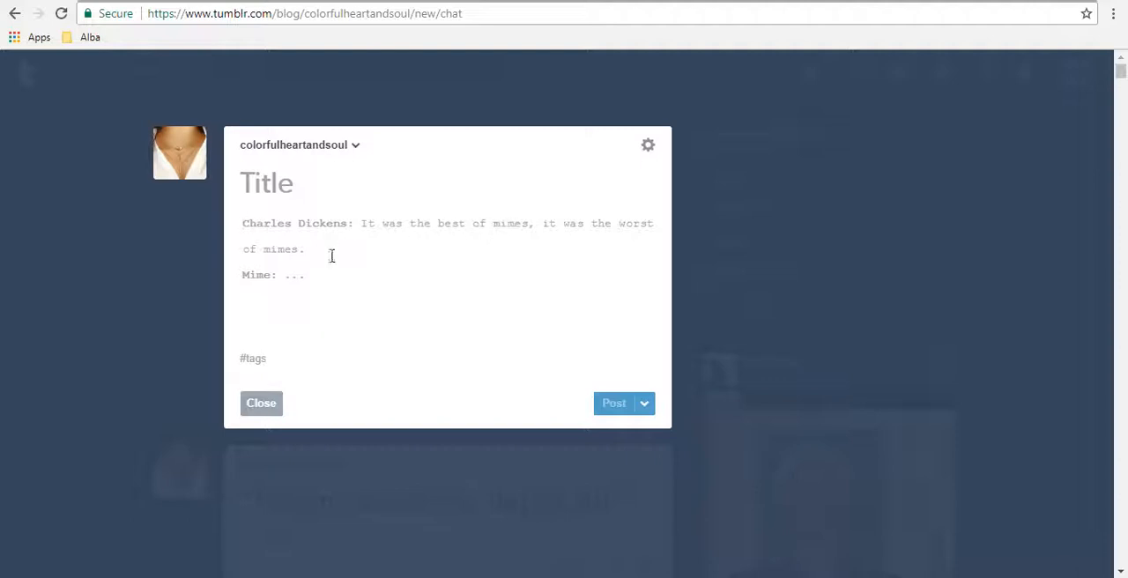
{"action": "left_click", "coordinate": [268, 406]}
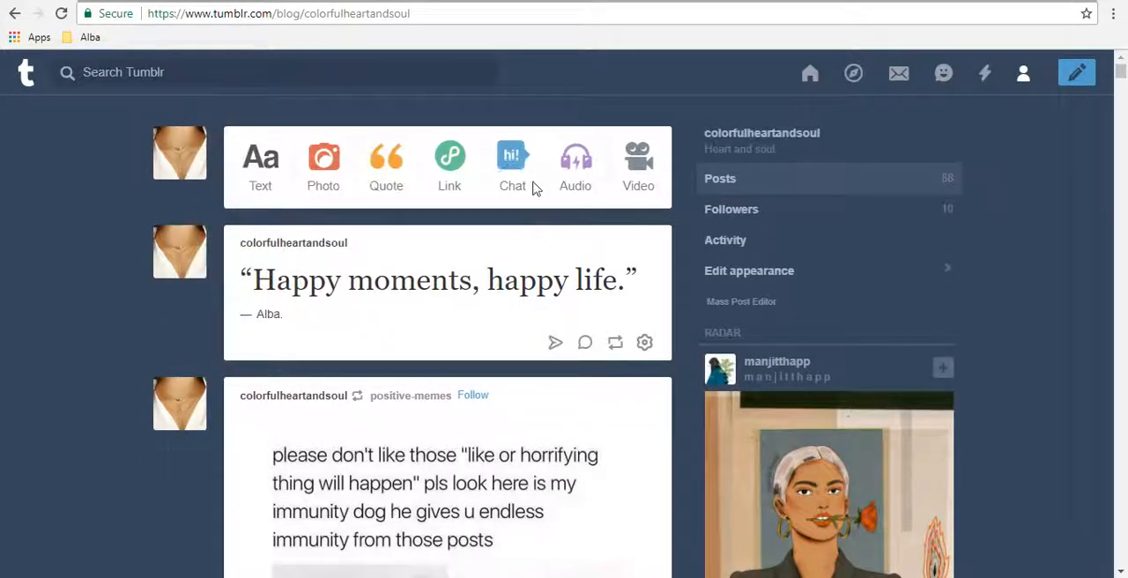
{"action": "left_click", "coordinate": [576, 167]}
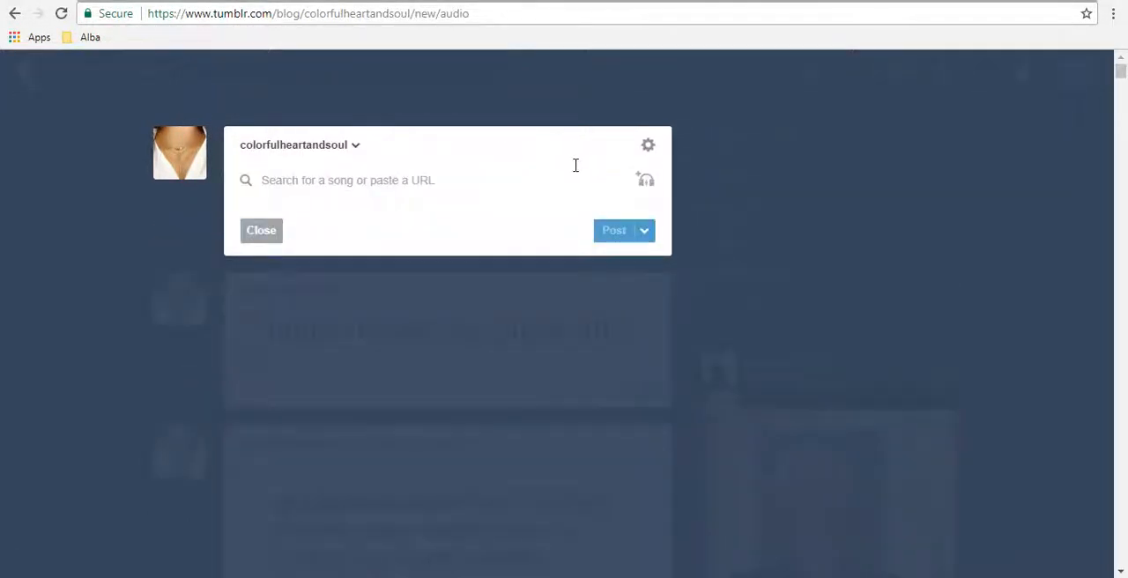
{"action": "left_click", "coordinate": [261, 230]}
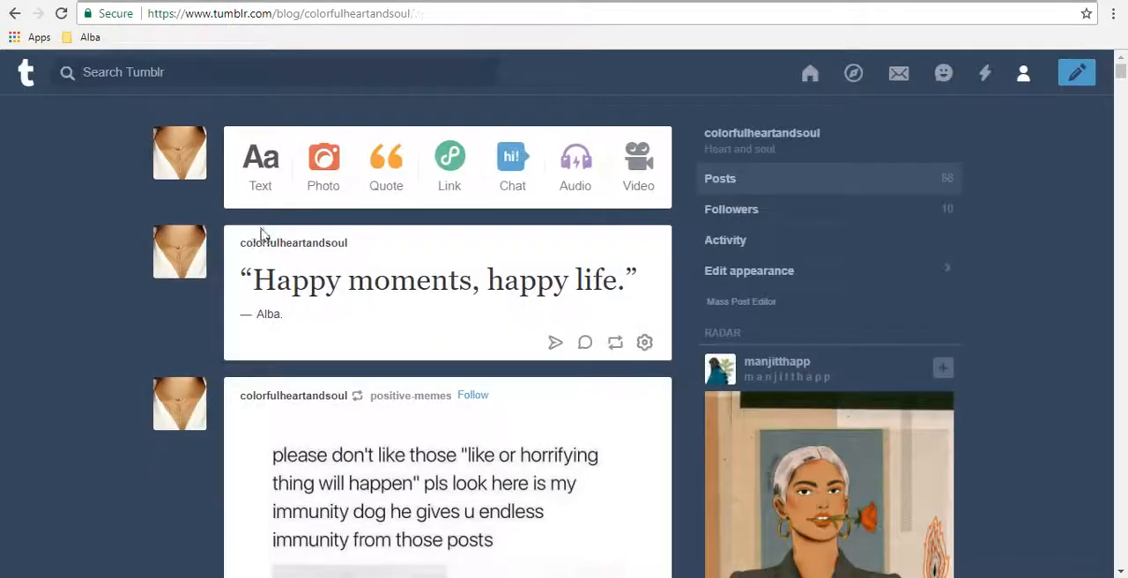
{"action": "left_click", "coordinate": [636, 201]}
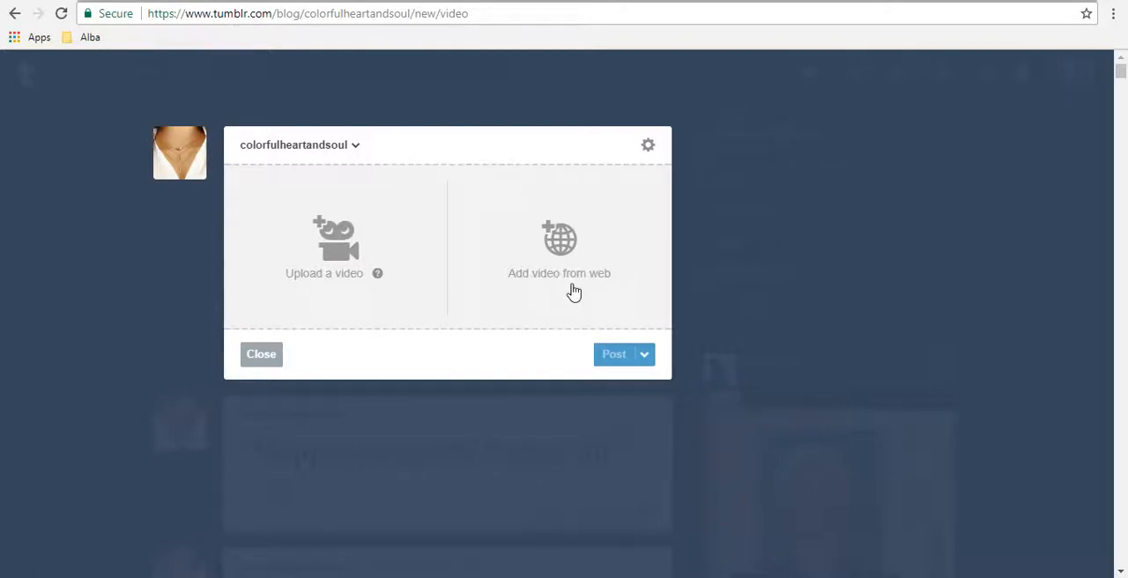
{"action": "left_click", "coordinate": [260, 355]}
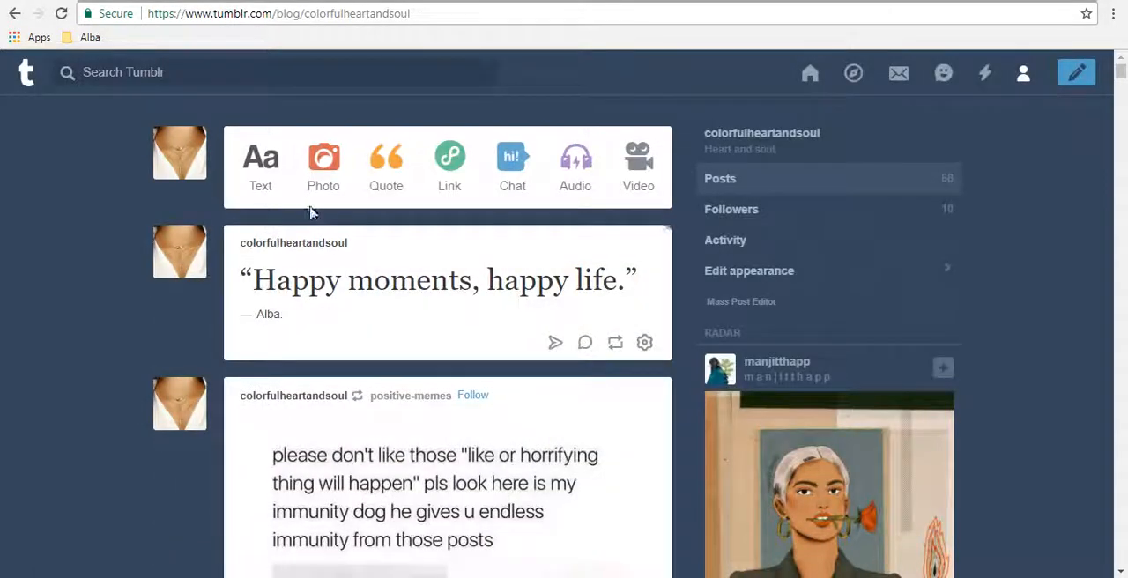
Step: Start a text post titled "Dear Diary" and paste the copied diary entry as its body text
{"action": "left_click", "coordinate": [248, 171]}
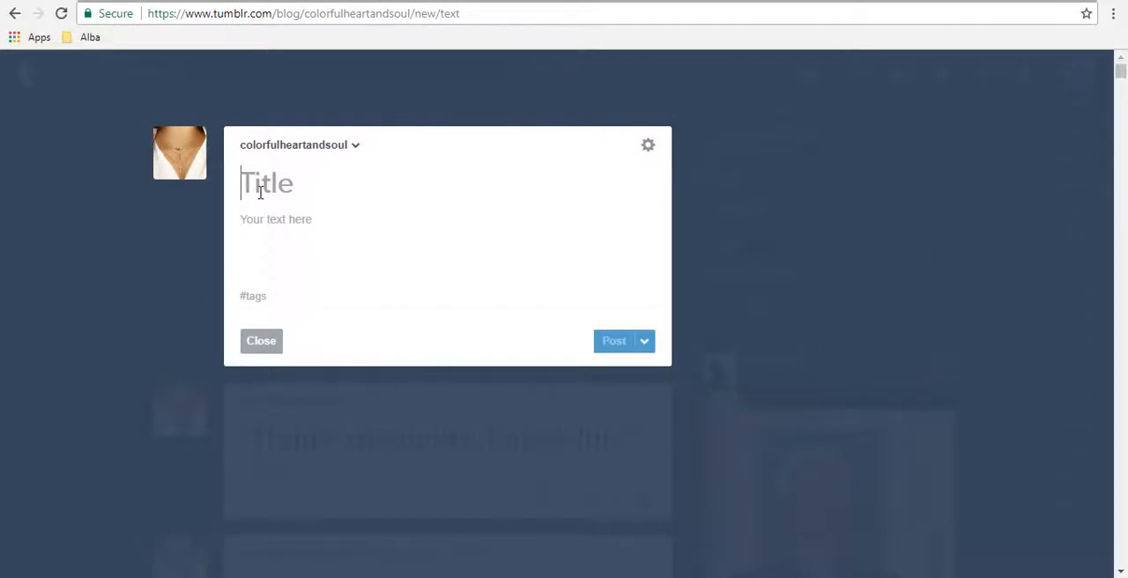
{"action": "type", "text": "Dia"}
{"action": "type", "text": "ear Di"}
{"action": "type", "text": "ary"}
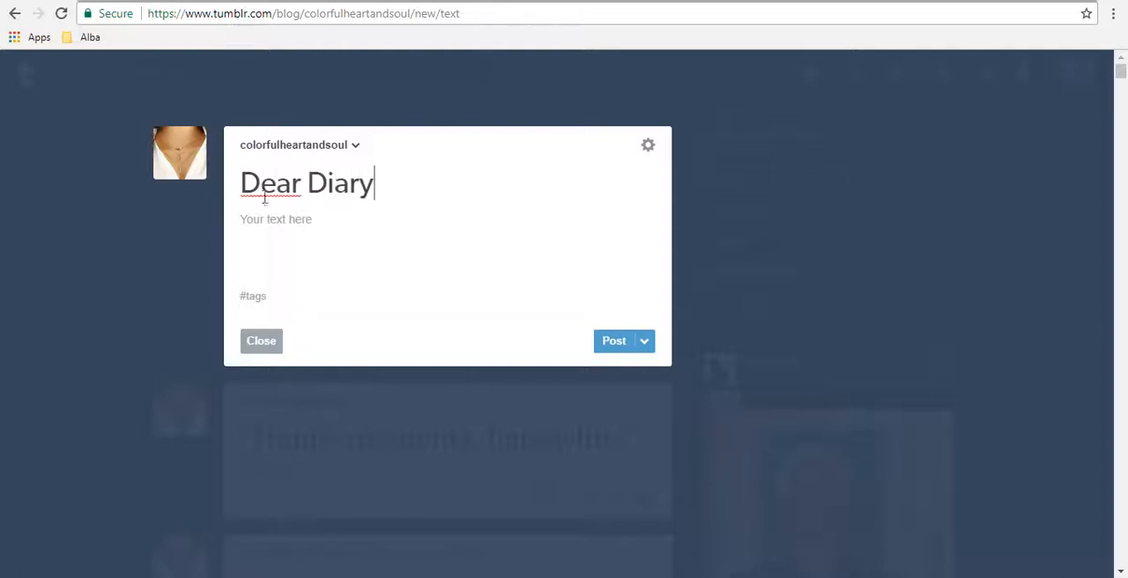
{"action": "left_click", "coordinate": [280, 246]}
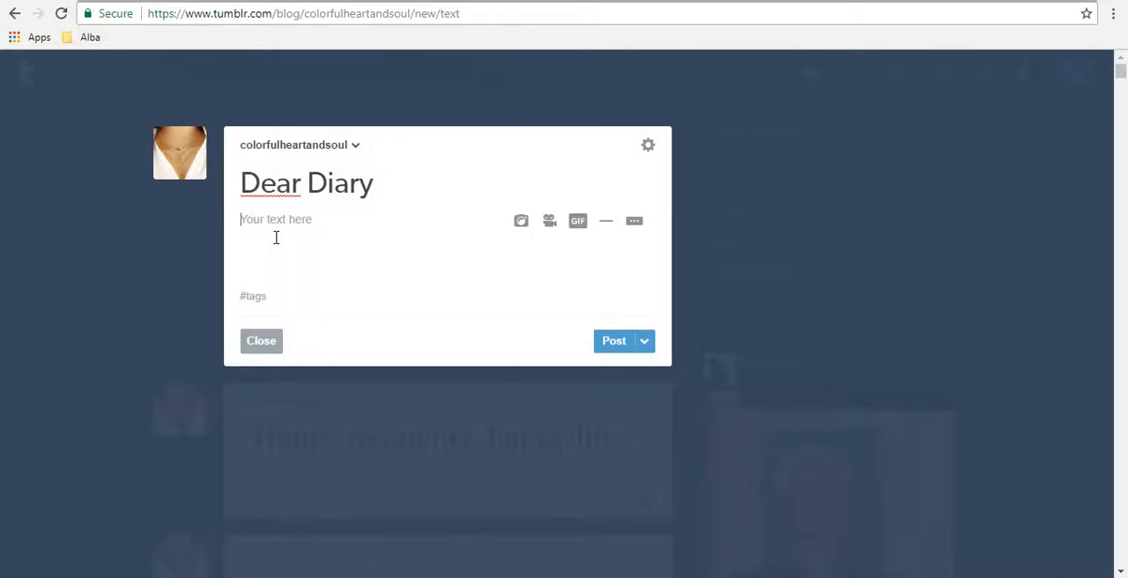
{"action": "type", "text": "I think one of the worst parts of my life has been the time when I had to spent a week without my mother because of her work. I was kind of sad, because I had never been away from her for such a long time. I remember, she used to call every night to say \"goodnight\". My Dad always told me, that Mom wanted us to be okay, and I was good with it, but I really missed her, then when sh came back, I told my mom that I never felt so nostalgic about her, and that I don’t want her to be away from us. But she told me that life is almost the same. You have to go from home, and you have to let your family away. Because you have to explore yourself, and find what do you want to b for the rest of your life, and that has to happen. Because without that change in your life, you won’t know how does it feel to be free, to know yourself as you. And I really learned about that, because now, I know what I want to be when I grew up. I want to keep my family well, give them what they deserve. What they have given all along these years. And I’m totally sure, that I’m going to do it, they had taught me well, and I’ll return them the same."}
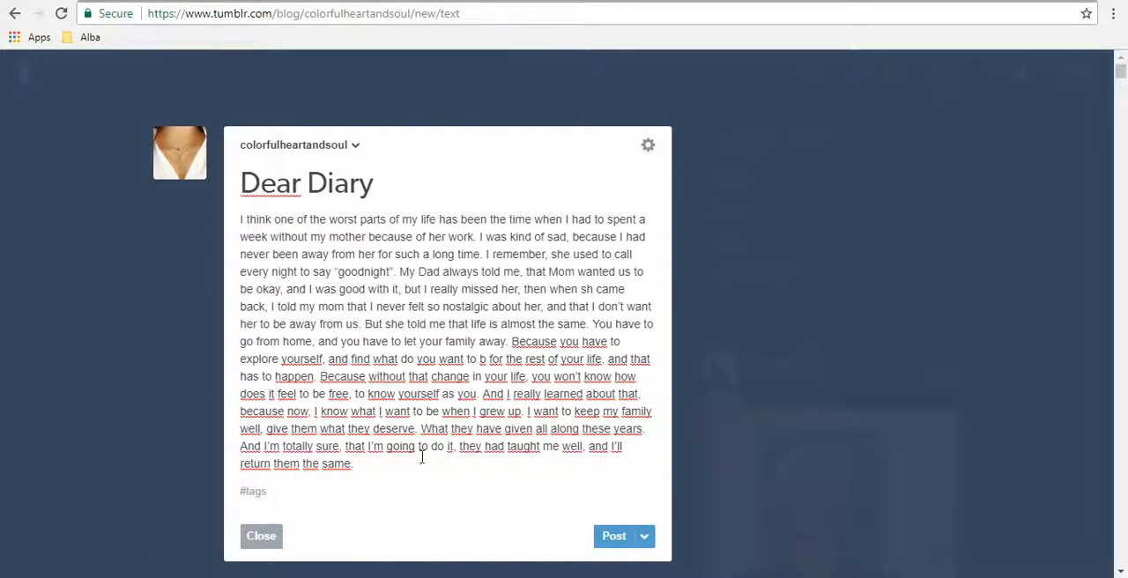
Step: Highlight the whole body text and its opening words to view the inline formatting options
{"action": "left_click", "coordinate": [369, 480]}
{"action": "left_click", "coordinate": [414, 482]}
{"action": "left_click_drag", "start_coordinate": [378, 464], "coordinate": [441, 467]}
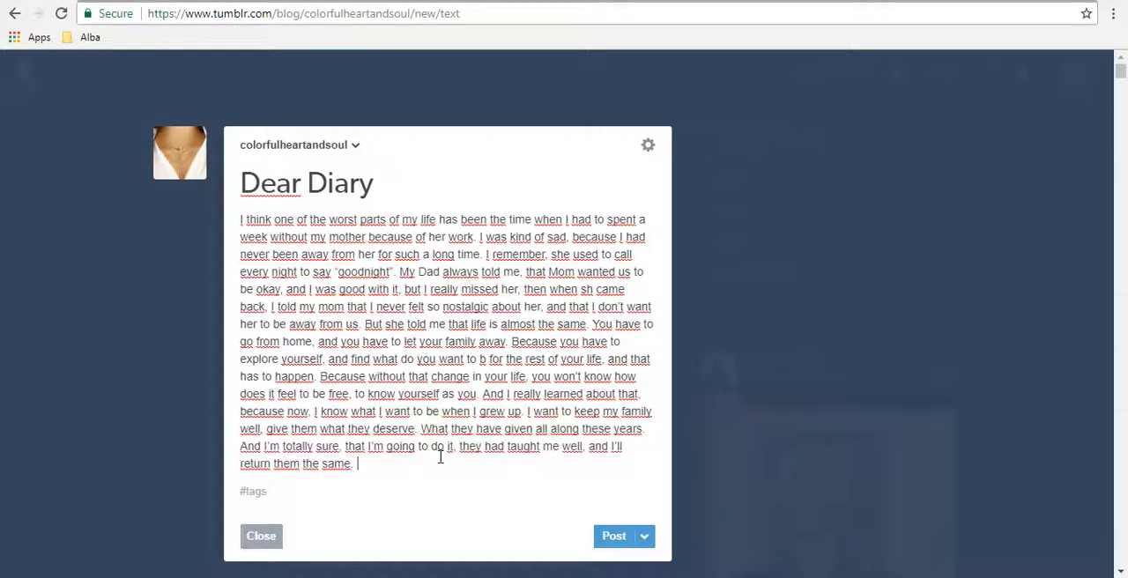
{"action": "left_click_drag", "start_coordinate": [419, 468], "coordinate": [236, 229]}
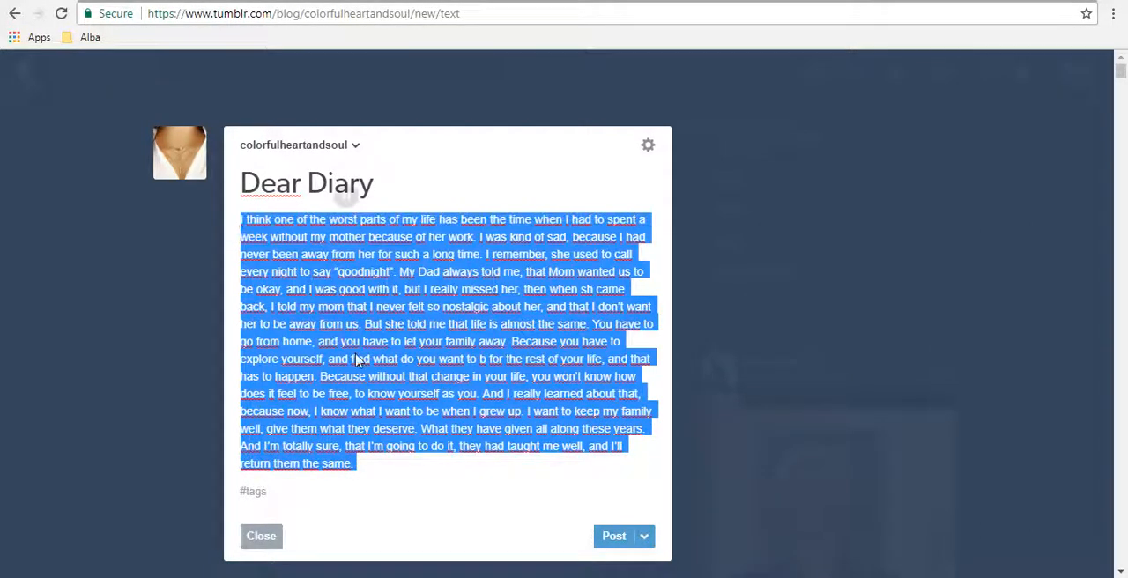
{"action": "left_click", "coordinate": [253, 225]}
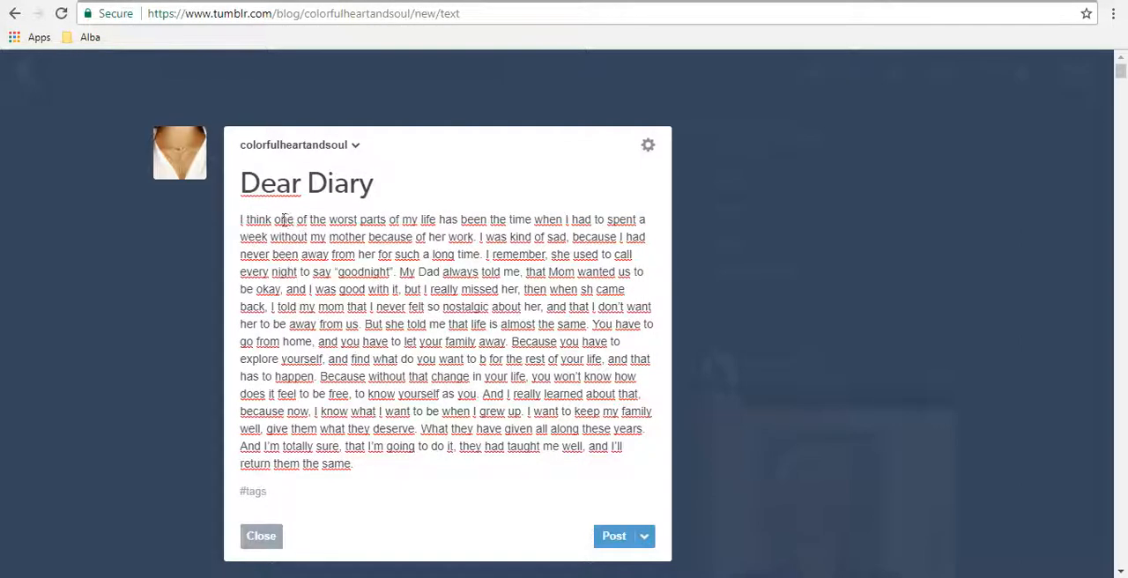
{"action": "left_click_drag", "start_coordinate": [243, 222], "coordinate": [273, 223]}
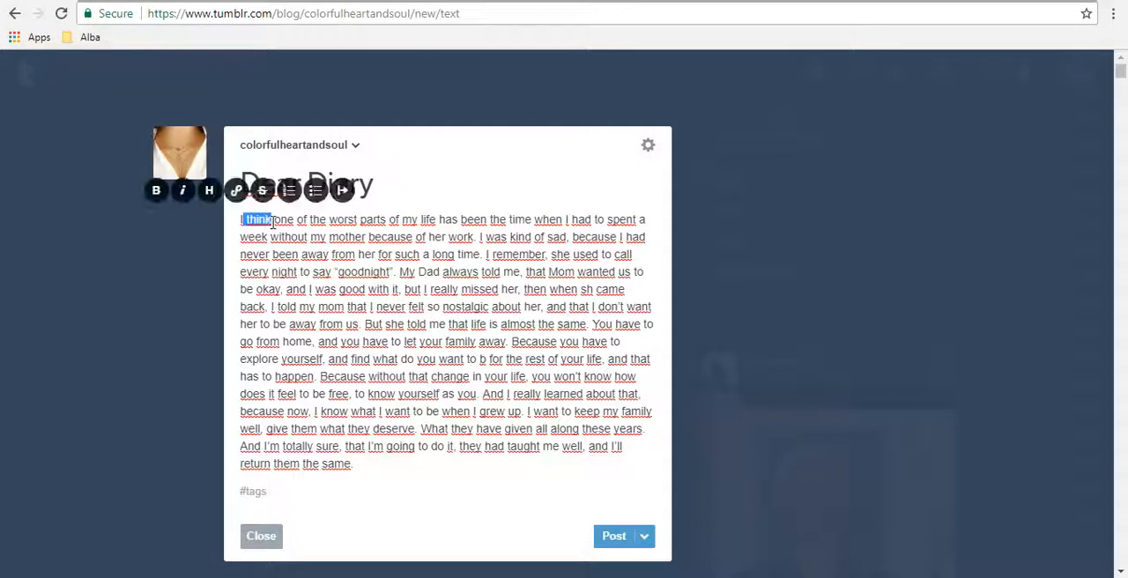
{"action": "left_click", "coordinate": [274, 223]}
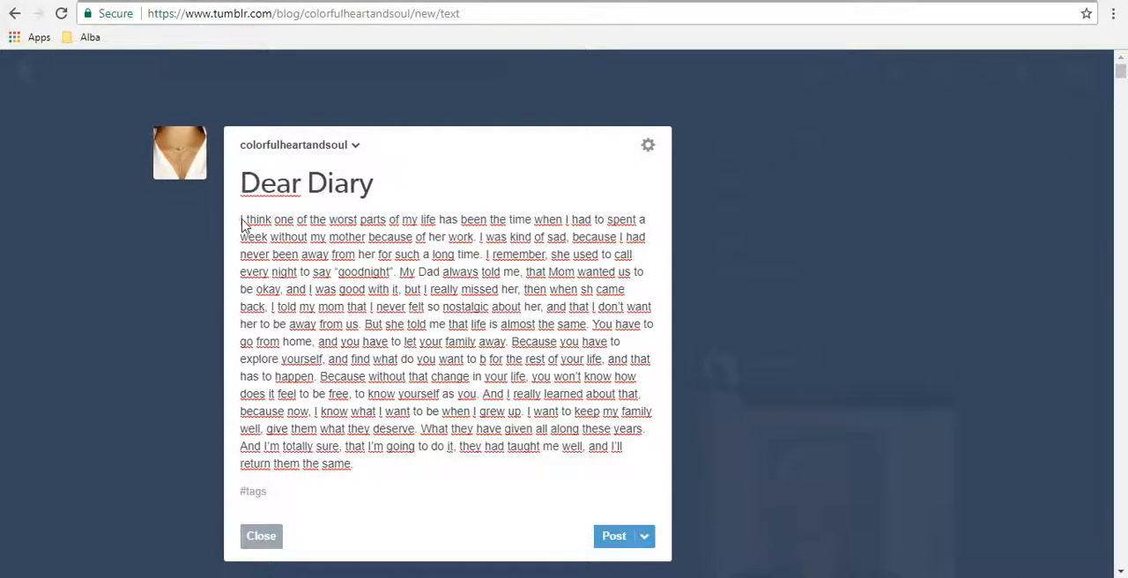
Step: Make the body passage from "My Dad always told me" through "but I really missed her" bold
{"action": "double_click", "coordinate": [406, 272]}
{"action": "left_click_drag", "start_coordinate": [443, 276], "coordinate": [522, 271]}
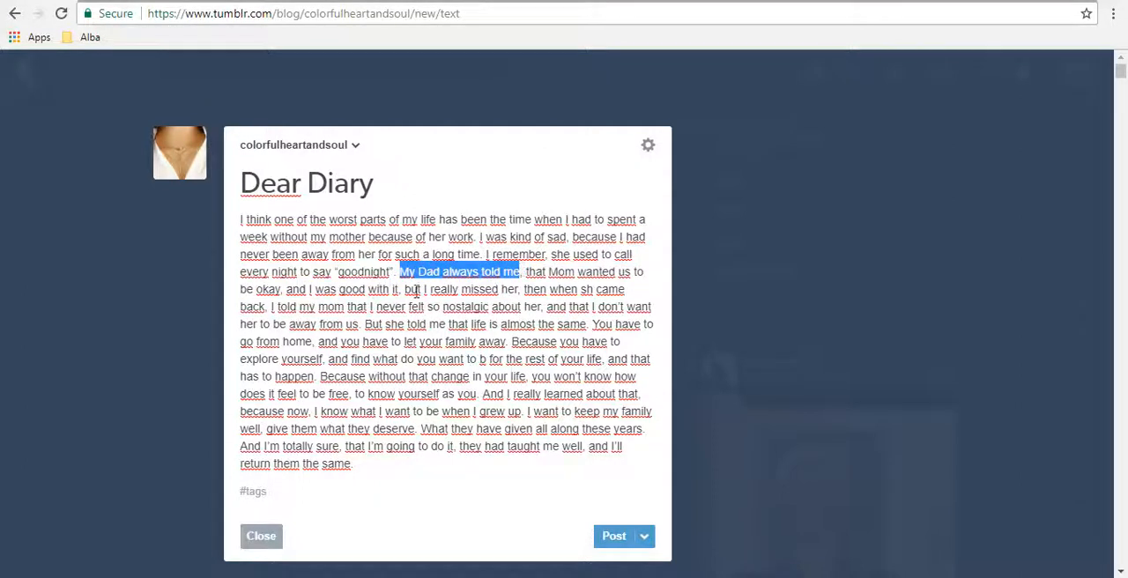
{"action": "left_click_drag", "start_coordinate": [416, 291], "coordinate": [518, 297]}
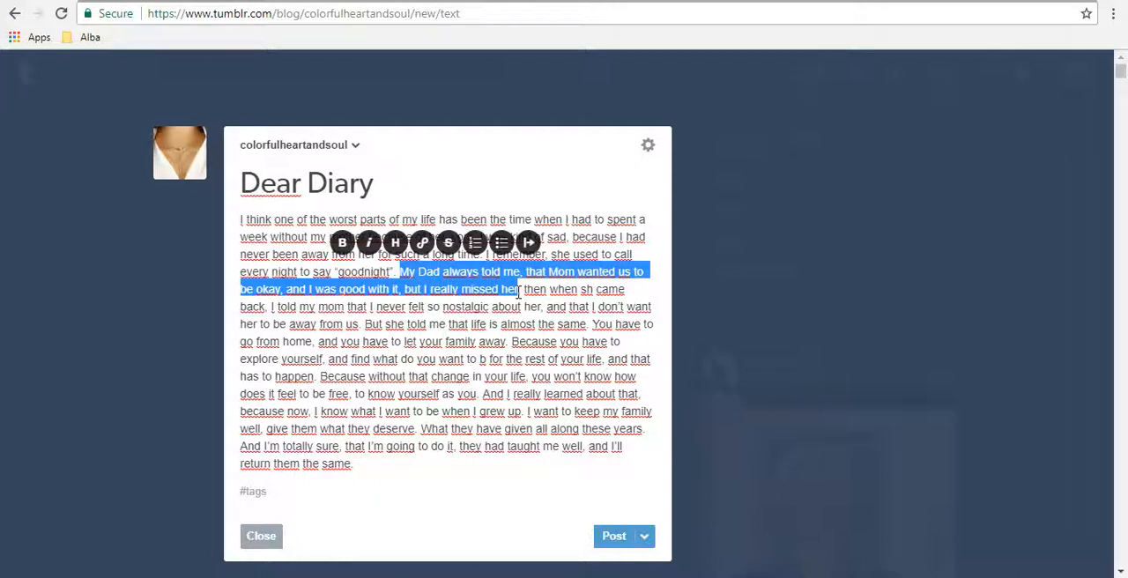
{"action": "left_click", "coordinate": [343, 243]}
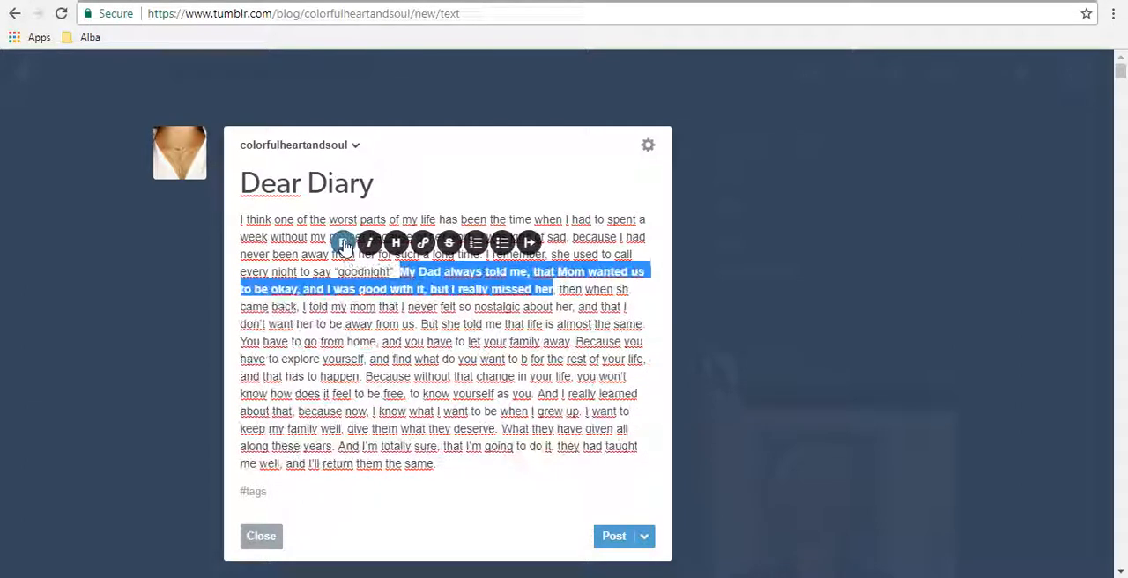
{"action": "left_click", "coordinate": [342, 304]}
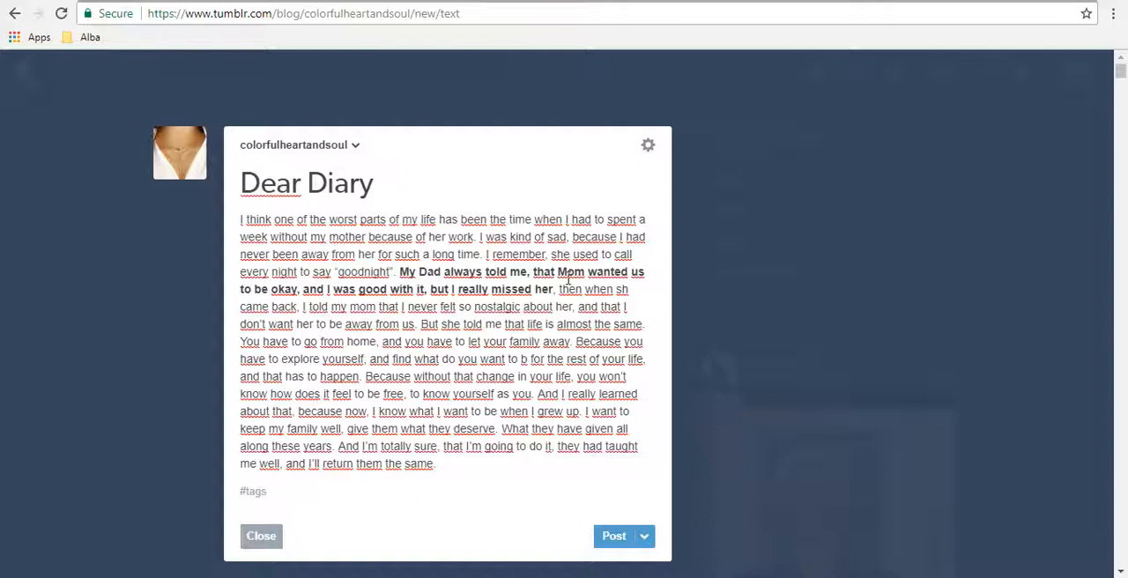
Step: Italicize the passage from "then when sh came back" through "so nostalgic about her"
{"action": "left_click_drag", "start_coordinate": [560, 289], "coordinate": [574, 312]}
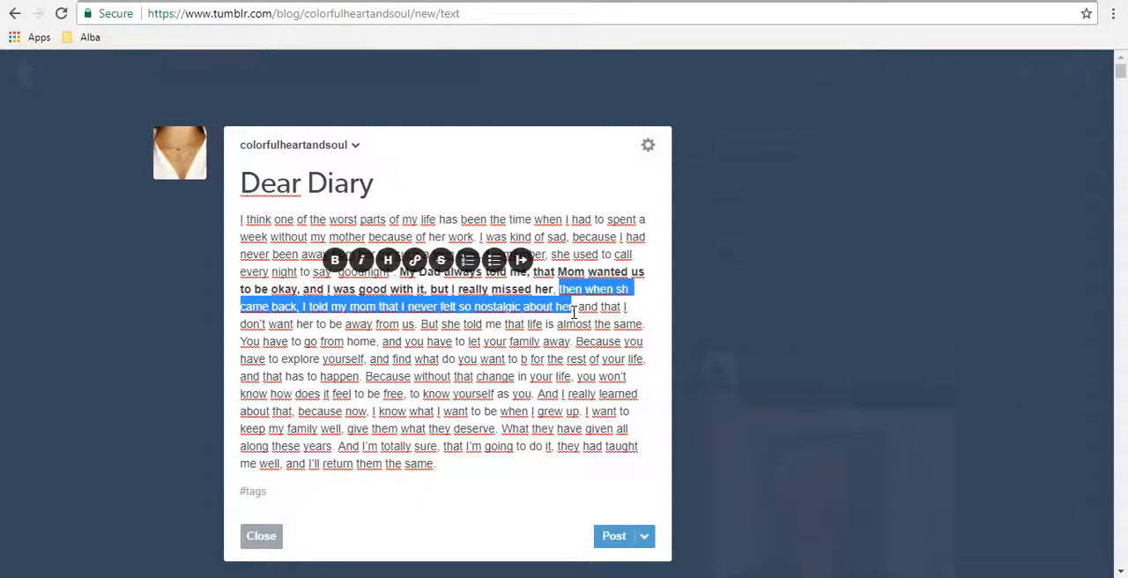
{"action": "left_click", "coordinate": [362, 268]}
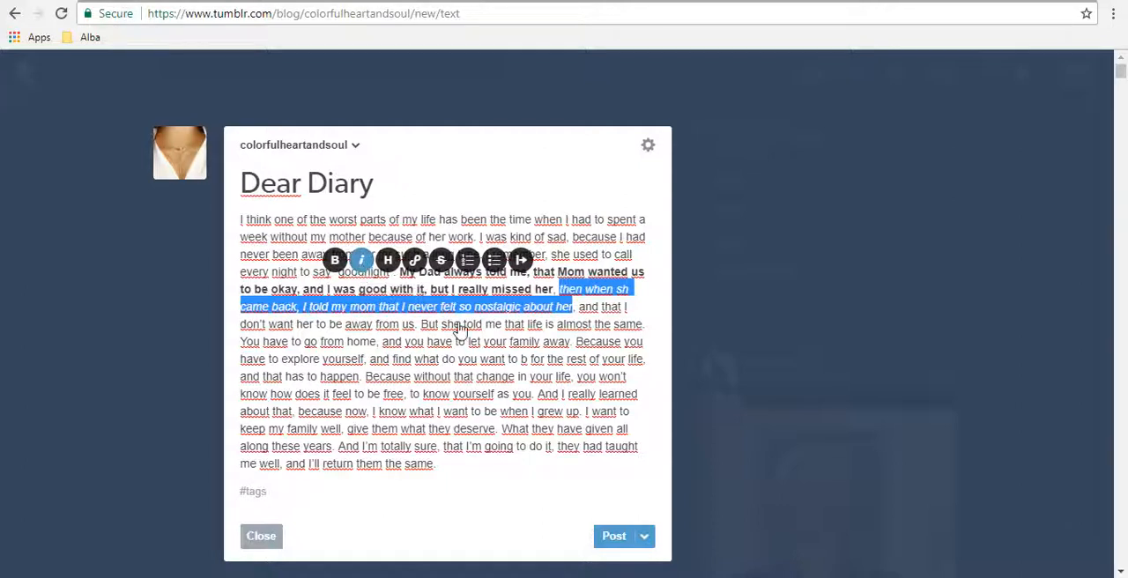
{"action": "left_click", "coordinate": [502, 358]}
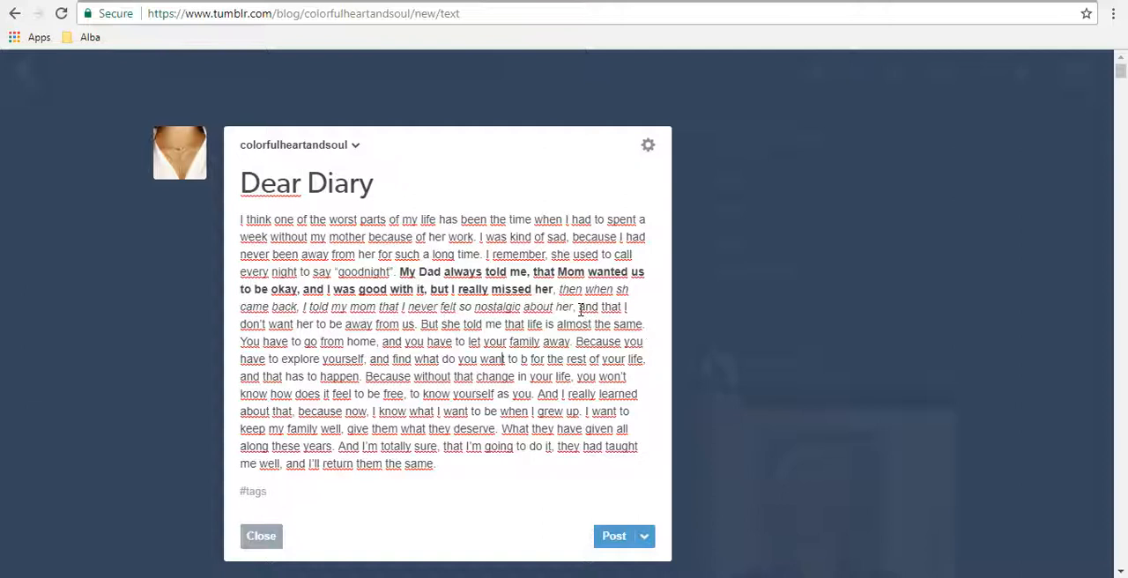
Step: Apply the Headline format with the passage from "and that I don't want her" through "almost the same" selected
{"action": "left_click_drag", "start_coordinate": [581, 309], "coordinate": [645, 324]}
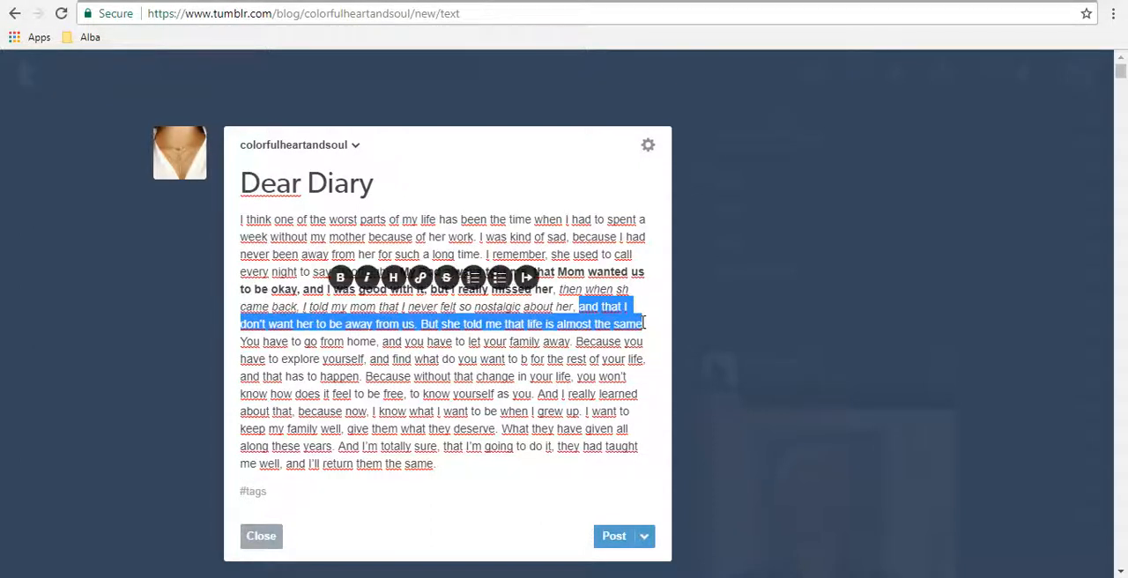
{"action": "left_click", "coordinate": [393, 278]}
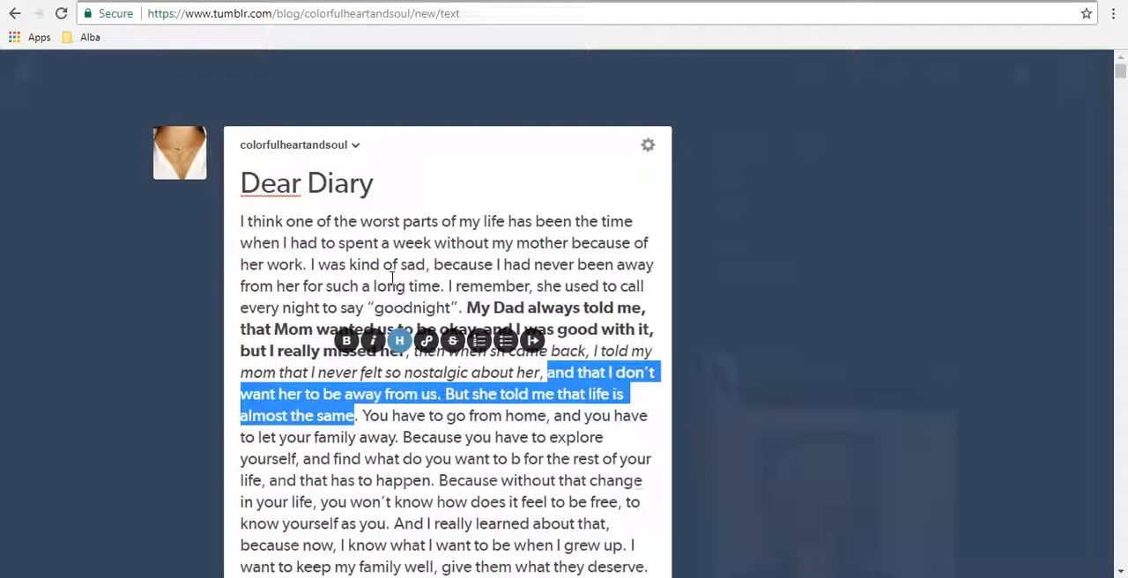
{"action": "left_click", "coordinate": [520, 415]}
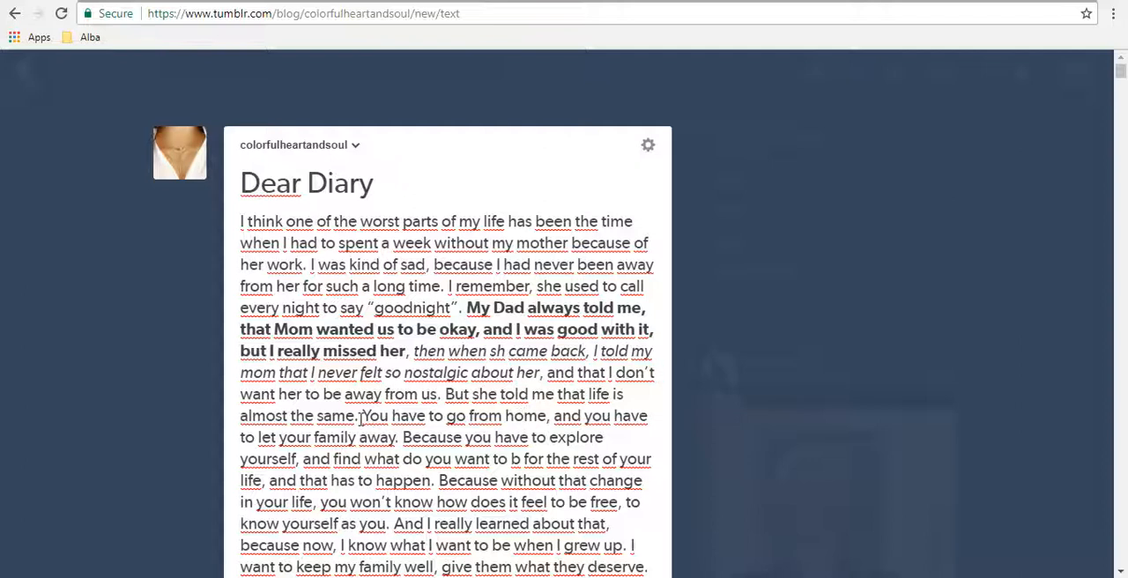
Step: View the link and other formatting options for "You have to go from home", and look over the whole formatted post
{"action": "left_click_drag", "start_coordinate": [360, 415], "coordinate": [547, 422]}
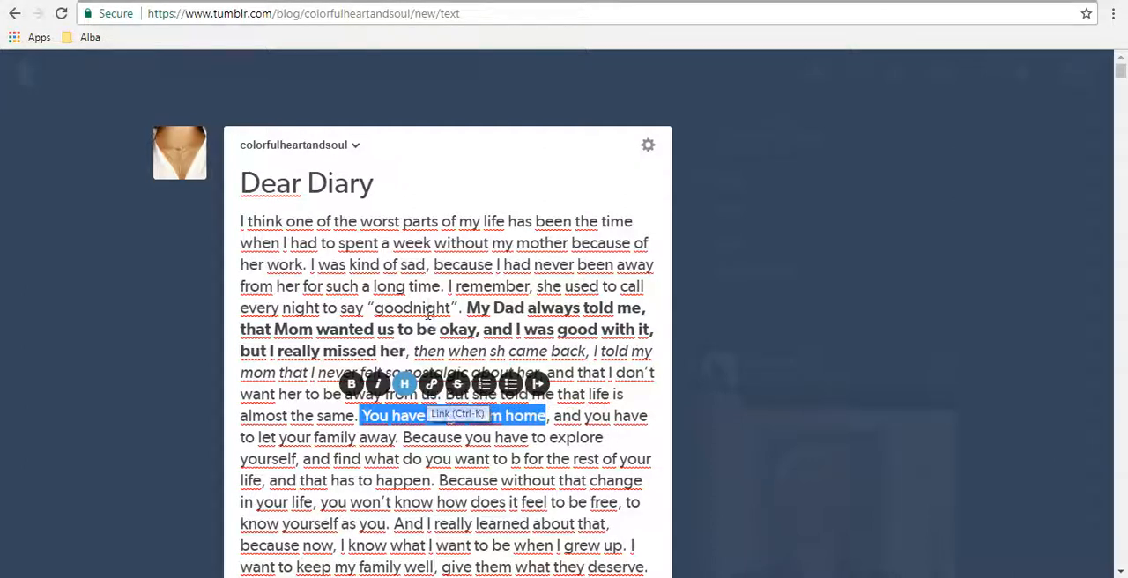
{"action": "left_click", "coordinate": [429, 312]}
{"action": "scroll", "coordinate": [1123, 97], "scroll_direction": "down", "scroll_amount": 3}
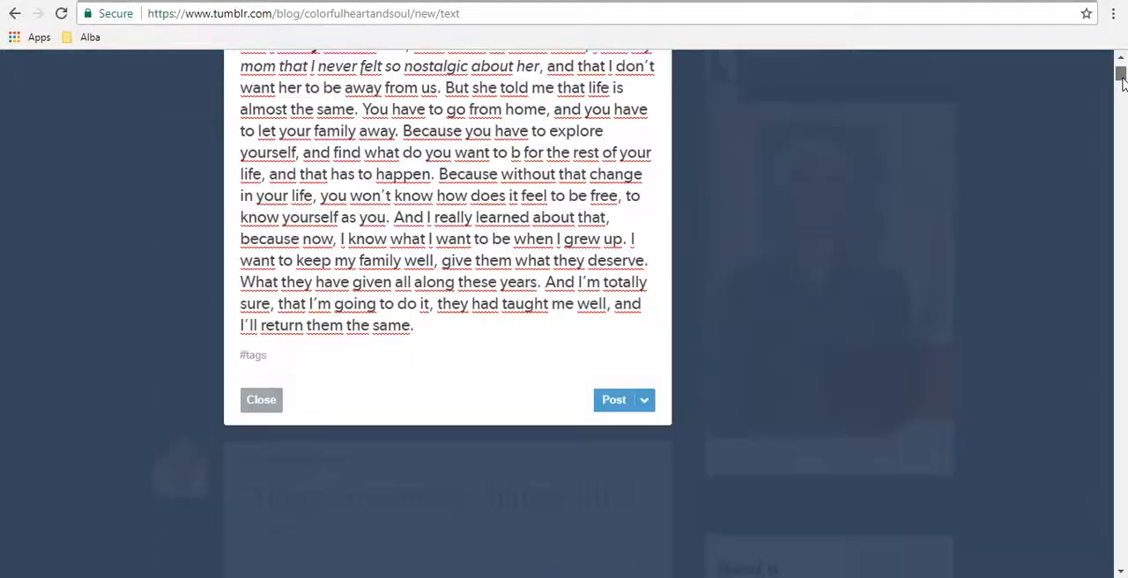
{"action": "scroll", "coordinate": [1121, 79], "scroll_direction": "up", "scroll_amount": 2}
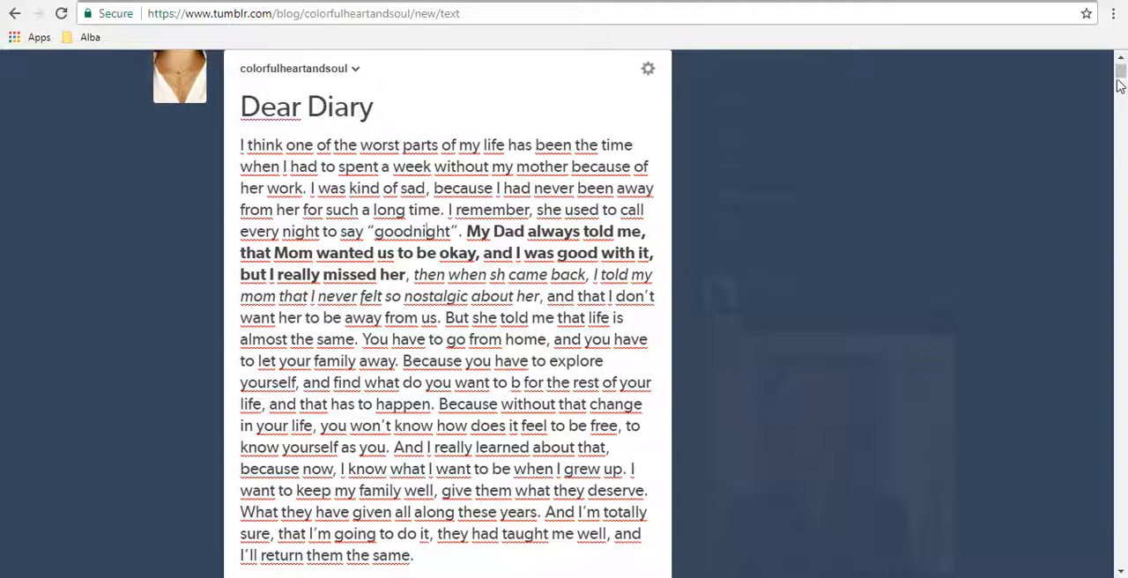
{"action": "scroll", "coordinate": [1121, 81], "scroll_direction": "down", "scroll_amount": 2}
{"action": "scroll", "coordinate": [1121, 81], "scroll_direction": "down", "scroll_amount": 2}
{"action": "scroll", "coordinate": [1121, 81], "scroll_direction": "up", "scroll_amount": 5}
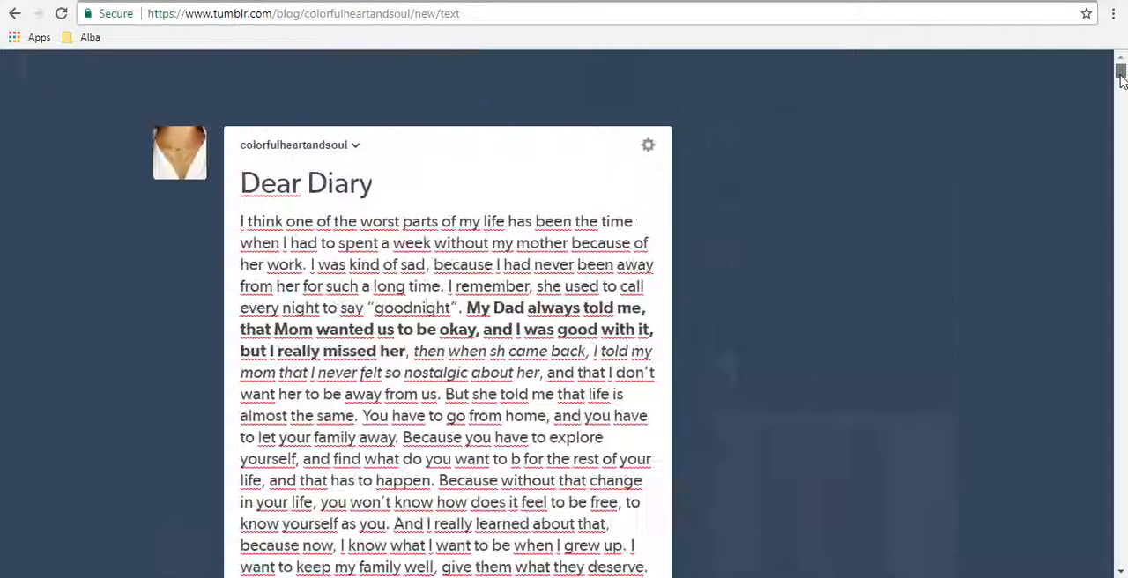
{"action": "scroll", "coordinate": [1121, 81], "scroll_direction": "down", "scroll_amount": 1}
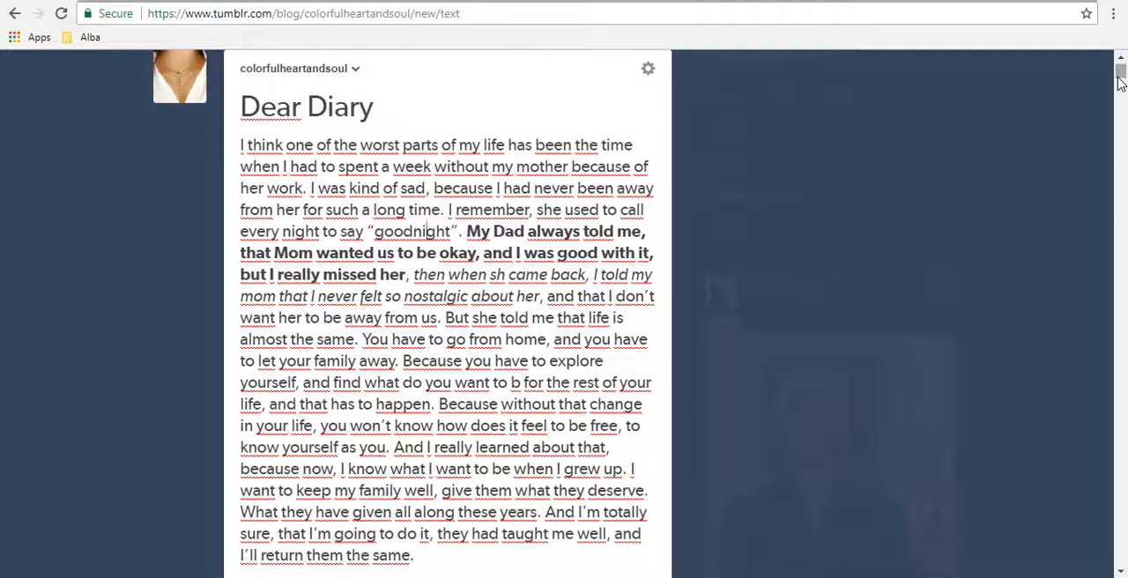
{"action": "scroll", "coordinate": [1121, 81], "scroll_direction": "down", "scroll_amount": 4}
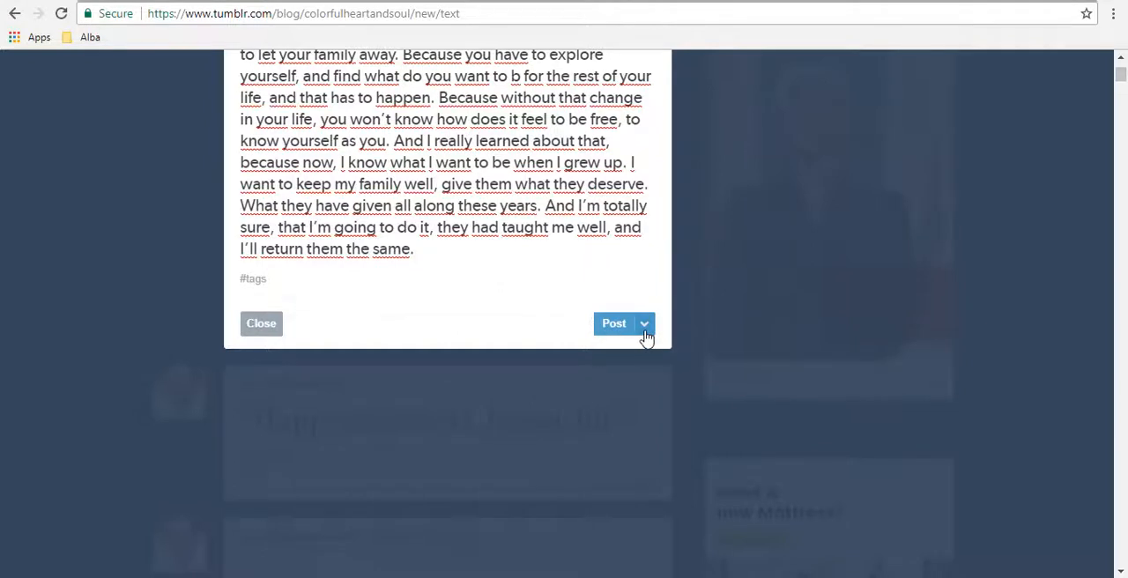
Step: View the publishing options available for the text post
{"action": "left_click", "coordinate": [645, 334]}
{"action": "left_click", "coordinate": [579, 291]}
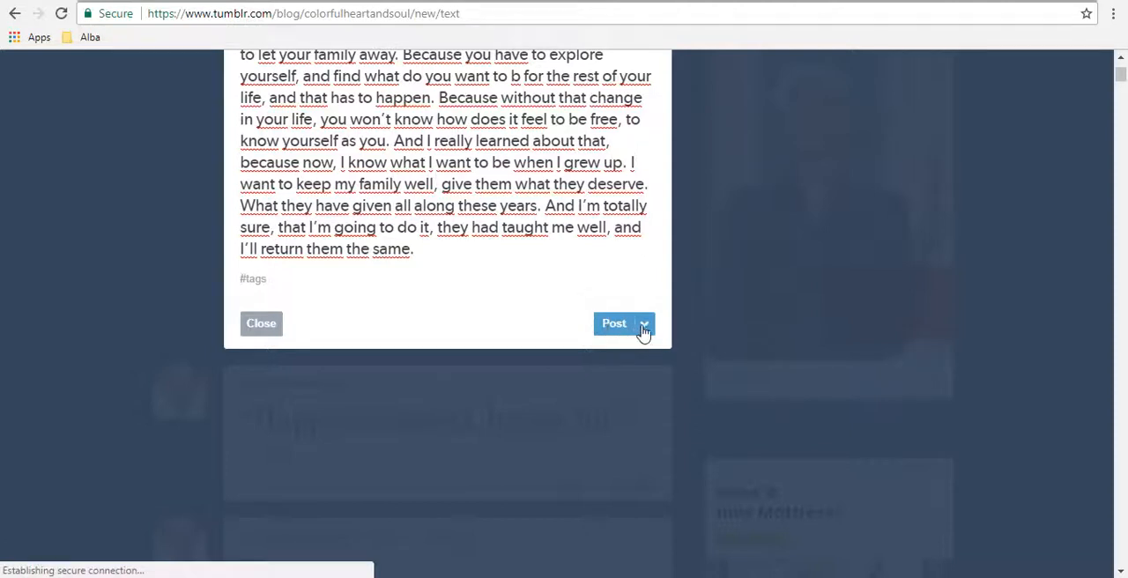
{"action": "left_click", "coordinate": [643, 326]}
{"action": "left_click", "coordinate": [614, 284]}
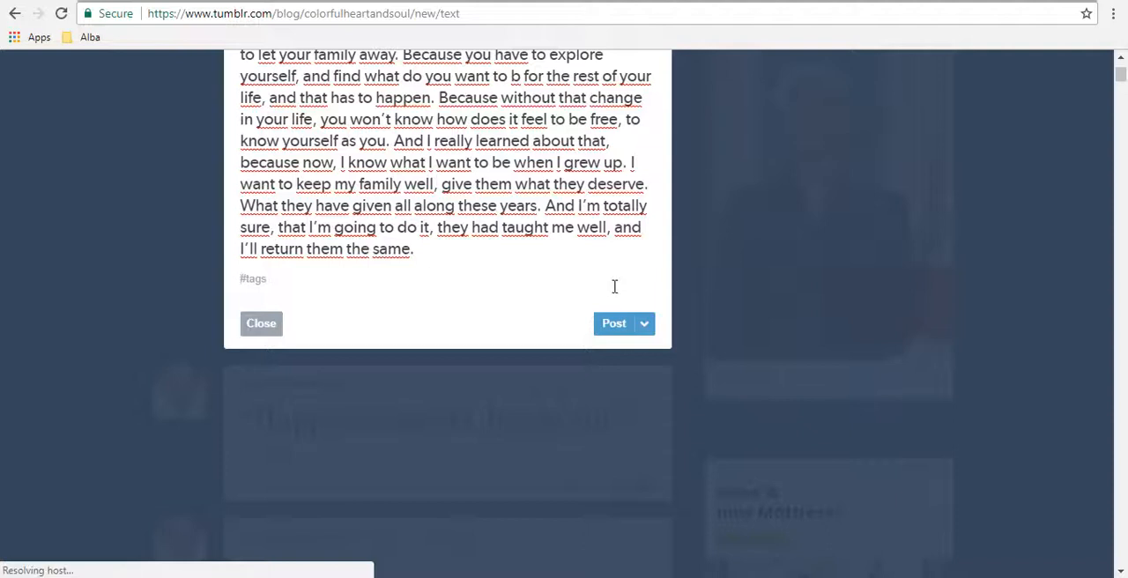
{"action": "left_click", "coordinate": [645, 325]}
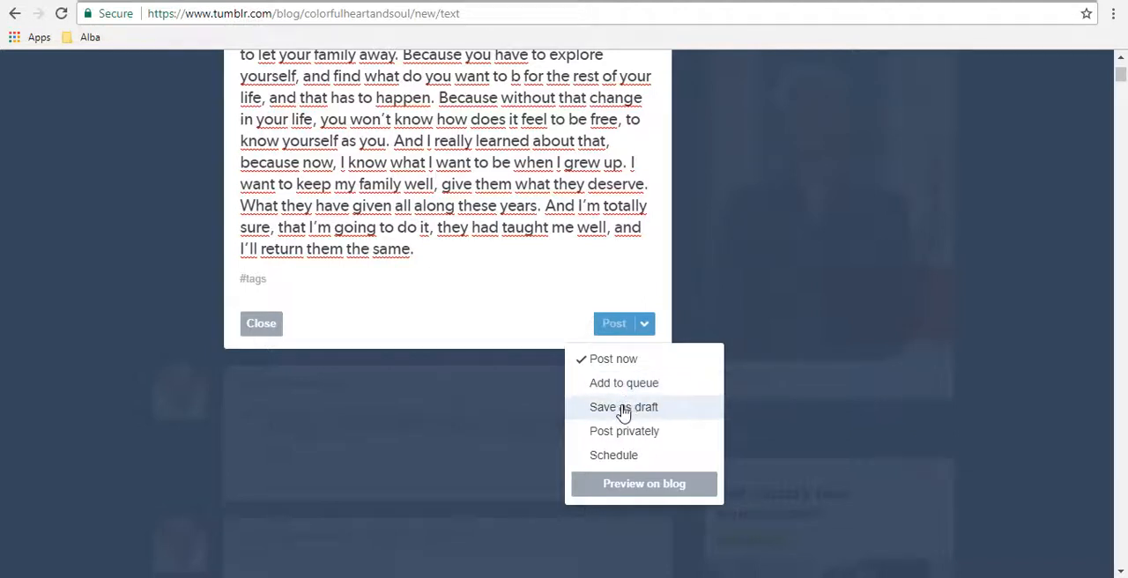
Step: Try the Schedule option with "Next Tuesday, 10am", and set the post back to Post now
{"action": "left_click", "coordinate": [639, 460]}
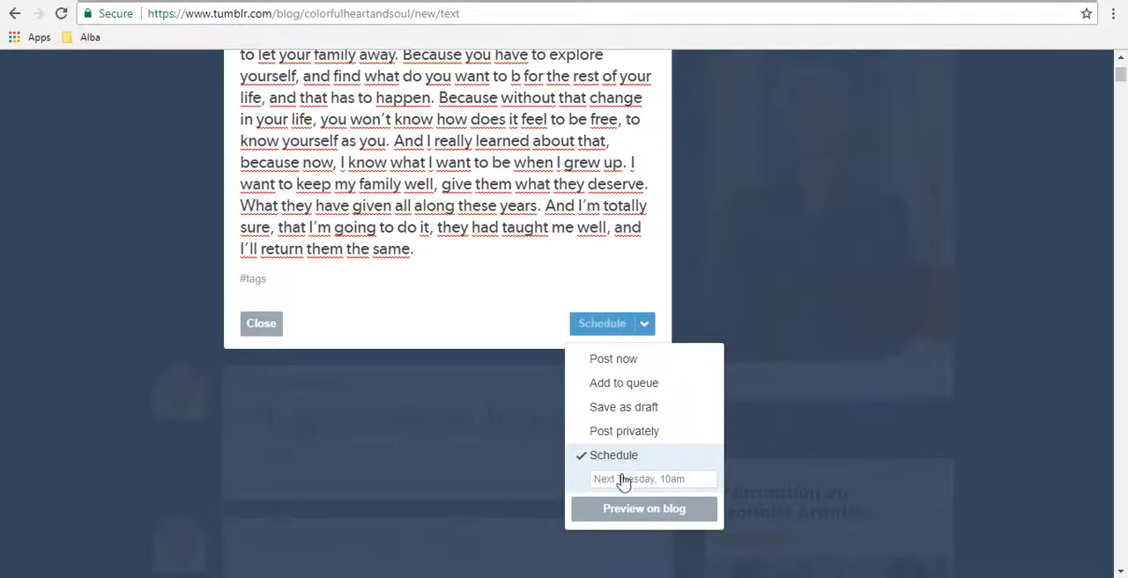
{"action": "left_click", "coordinate": [623, 481]}
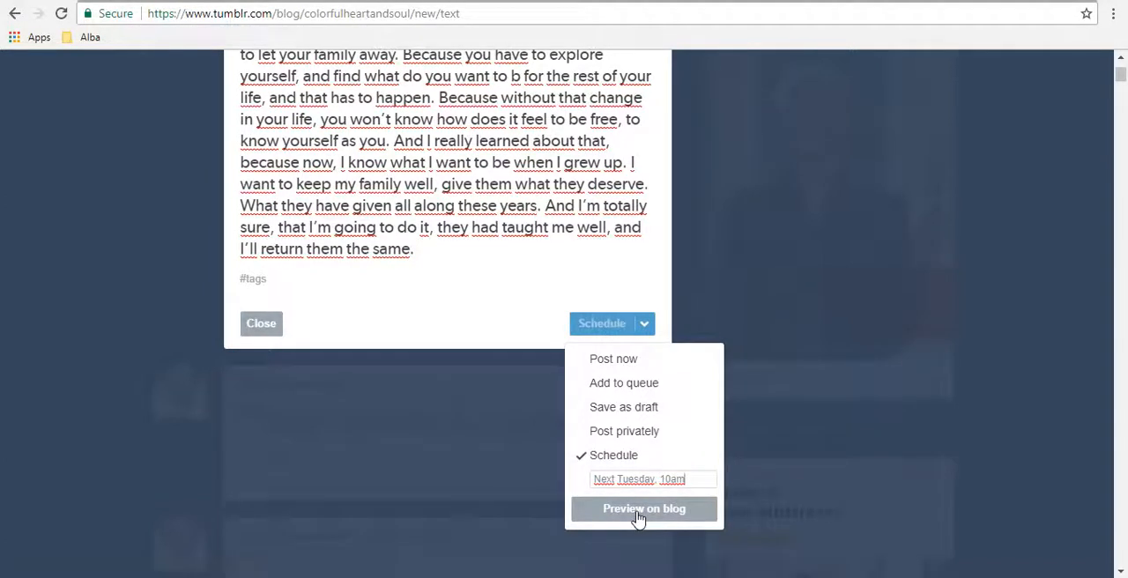
{"action": "left_click", "coordinate": [575, 268]}
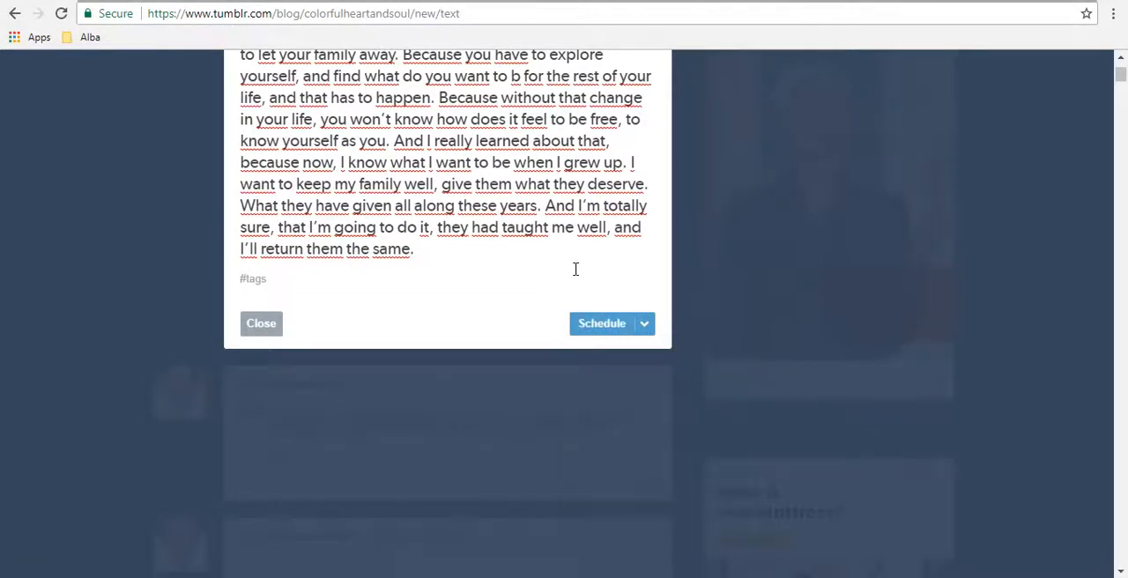
{"action": "left_click", "coordinate": [644, 325]}
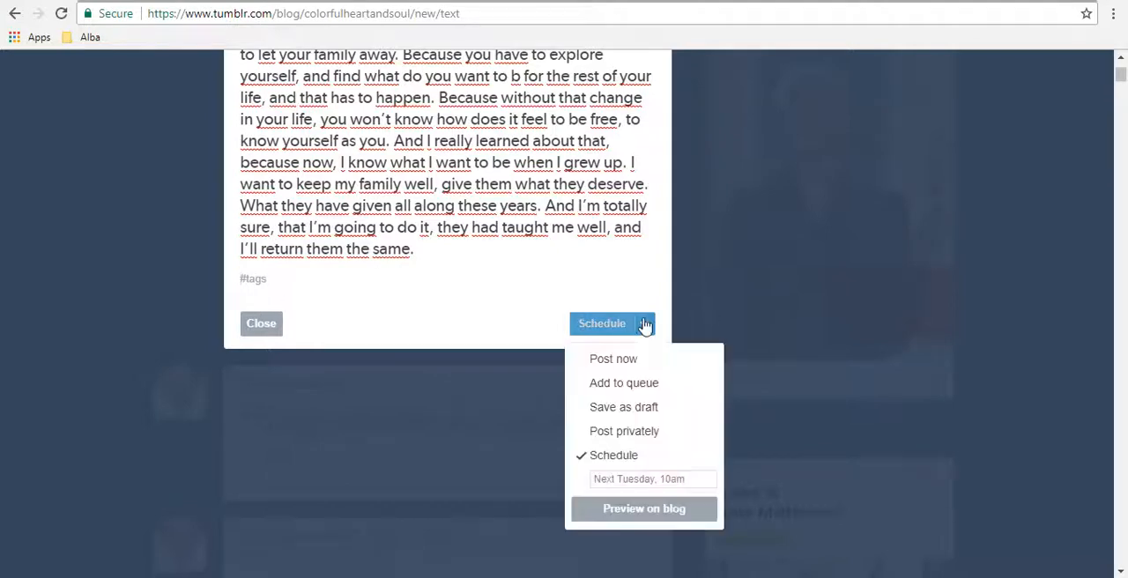
{"action": "left_click", "coordinate": [615, 359]}
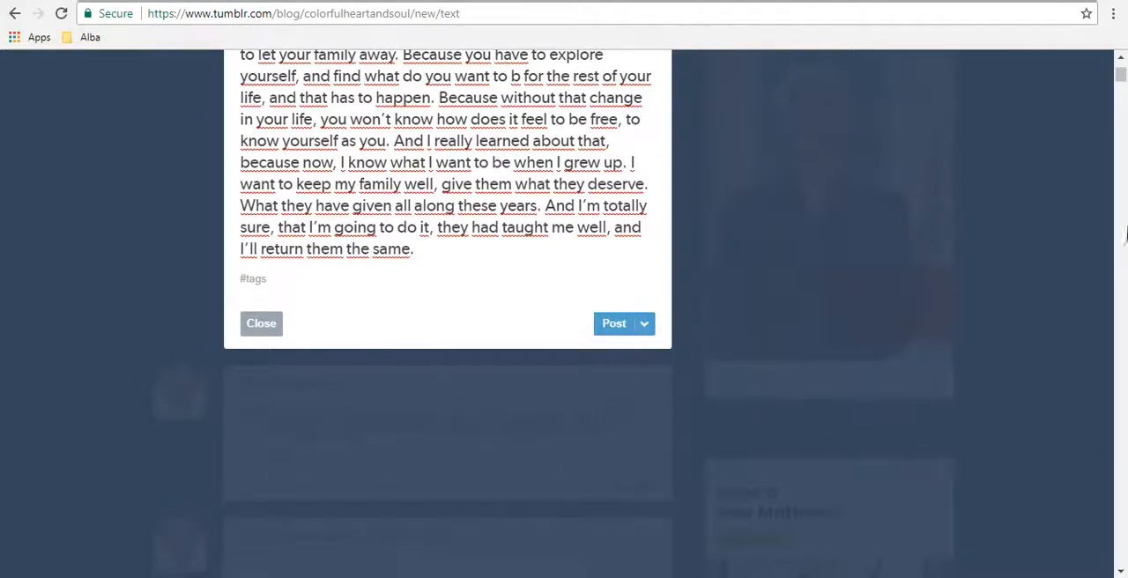
Step: Enter "Sadness" as a tag for the diary post
{"action": "left_click_drag", "start_coordinate": [1122, 80], "coordinate": [1123, 79]}
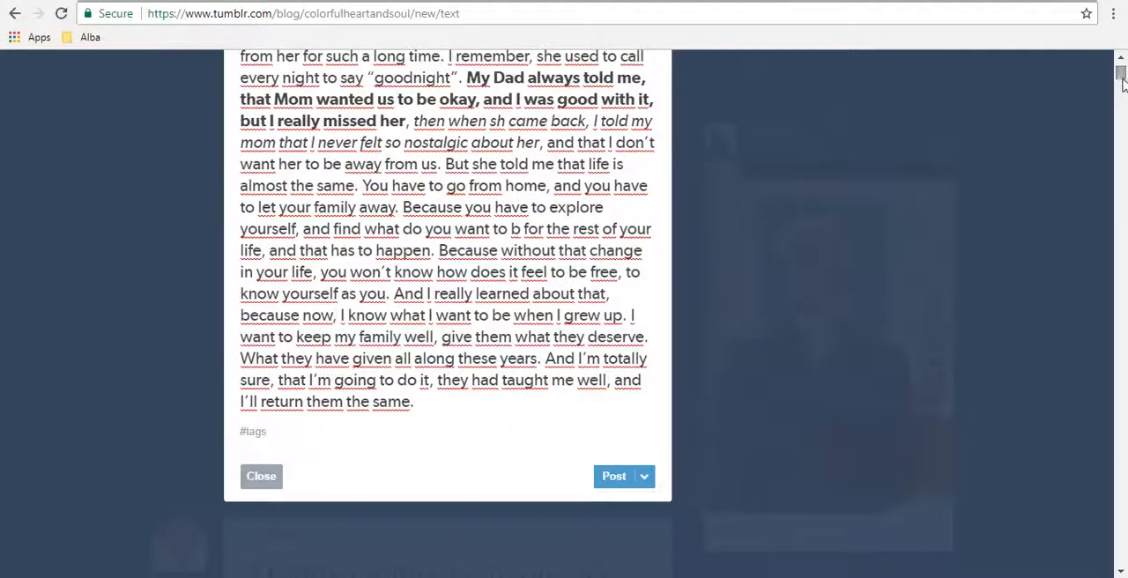
{"action": "left_click", "coordinate": [289, 437]}
{"action": "type", "text": "Sadness"}
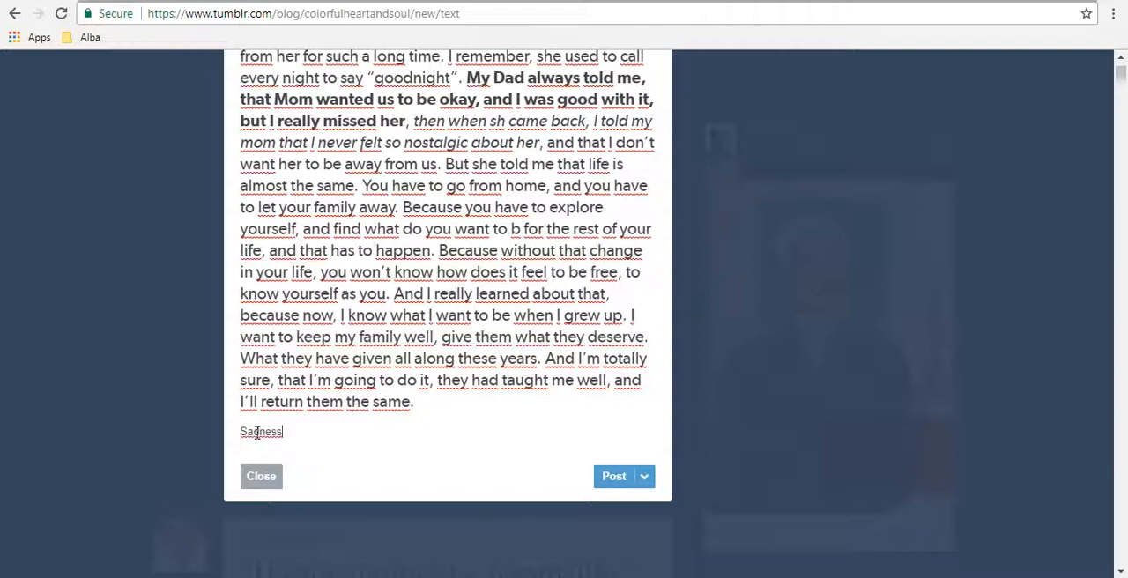
Step: Publish the tagged "Dear Diary" text post and look it over on the blog page
{"action": "key", "text": "Return"}
{"action": "left_click", "coordinate": [607, 483]}
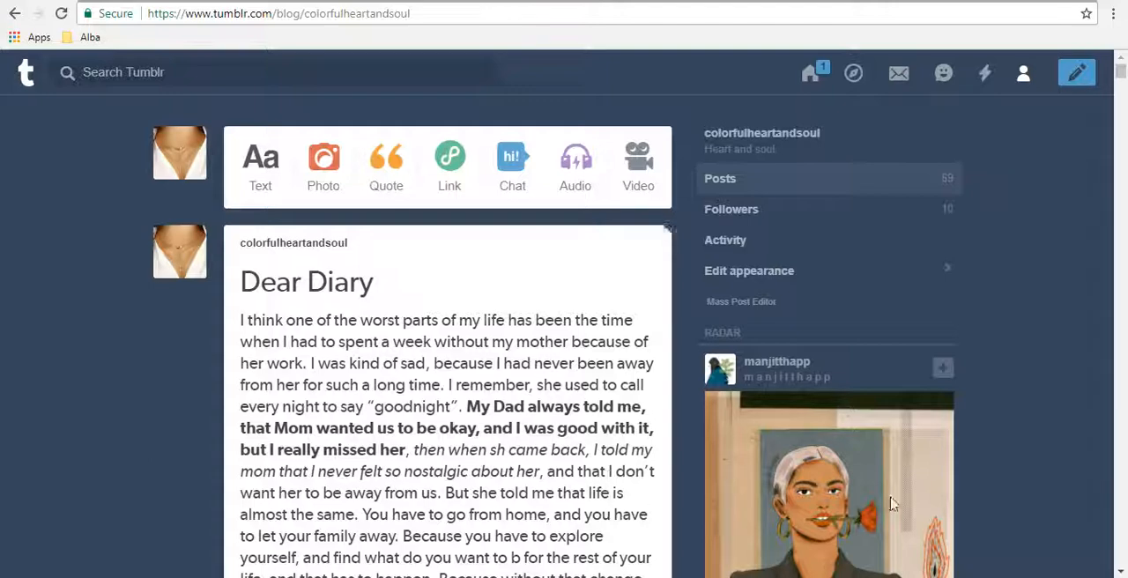
{"action": "left_click_drag", "start_coordinate": [1123, 76], "coordinate": [1122, 78]}
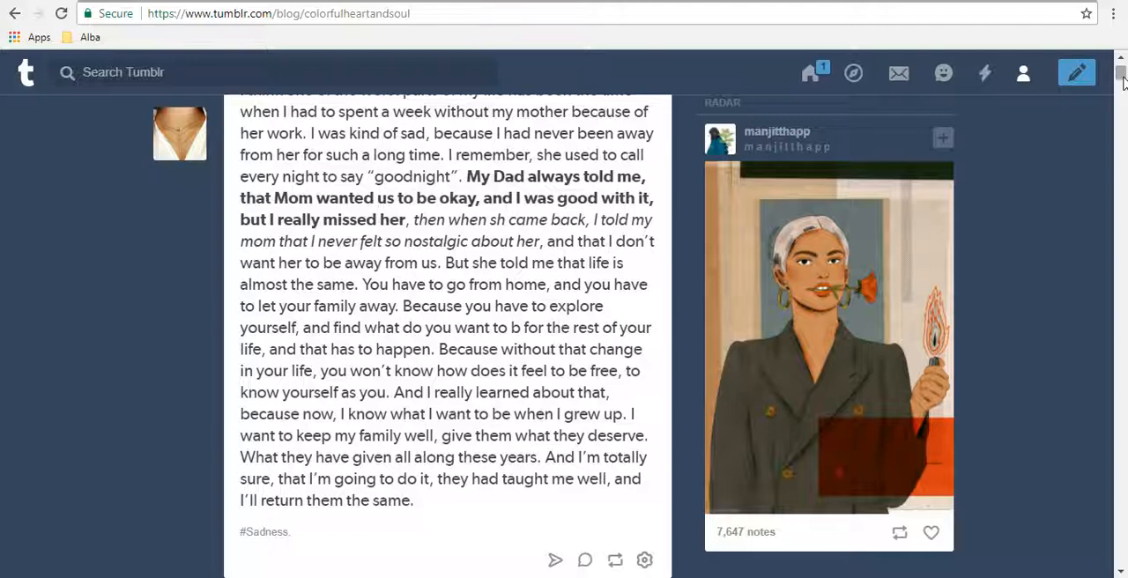
{"action": "left_click_drag", "start_coordinate": [1123, 81], "coordinate": [1122, 76]}
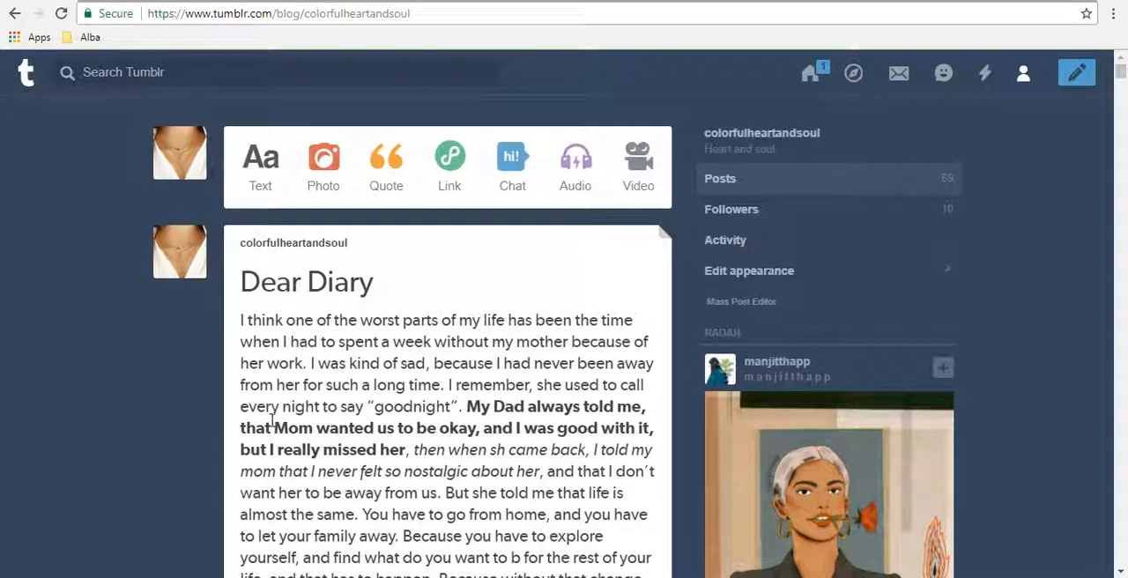
Step: Open the blog's appearance editor from its profile preview and look over the header and post preview
{"action": "mouse_move", "coordinate": [317, 247]}
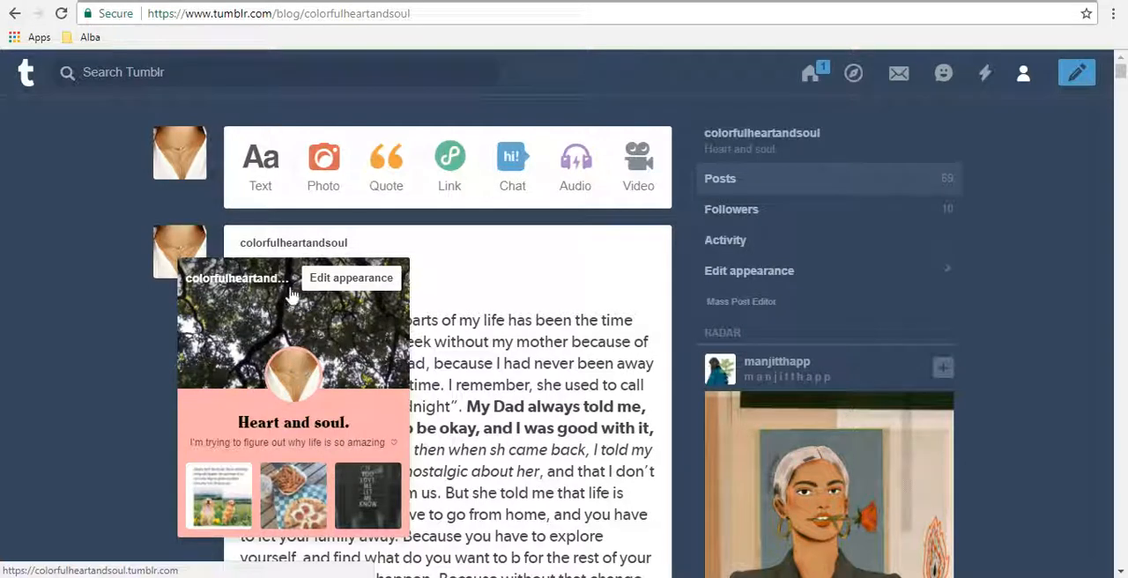
{"action": "left_click", "coordinate": [351, 279]}
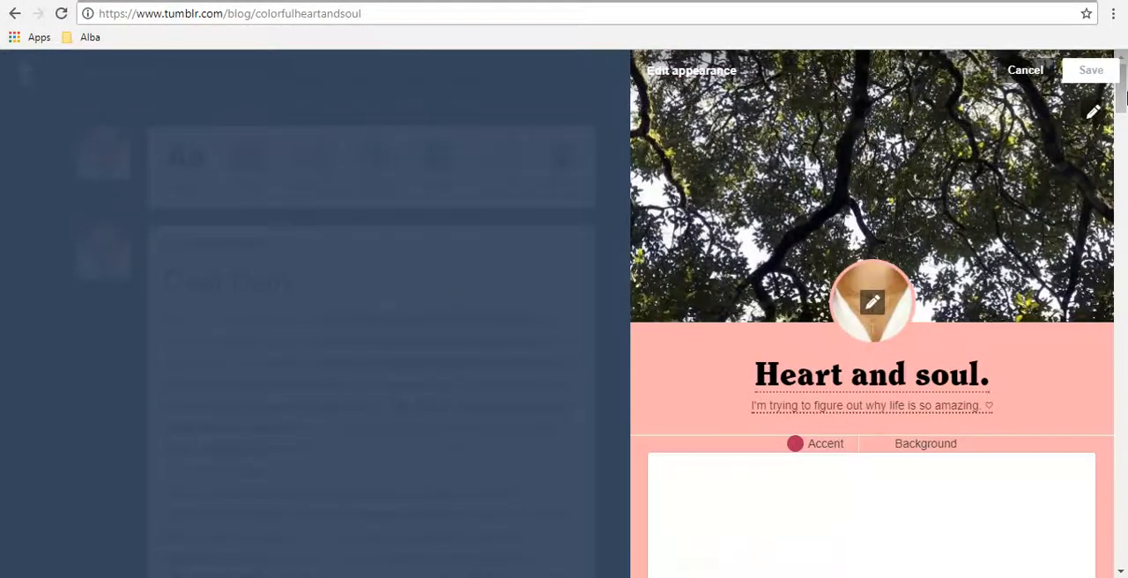
{"action": "scroll", "coordinate": [1125, 123], "scroll_direction": "down", "scroll_amount": 3}
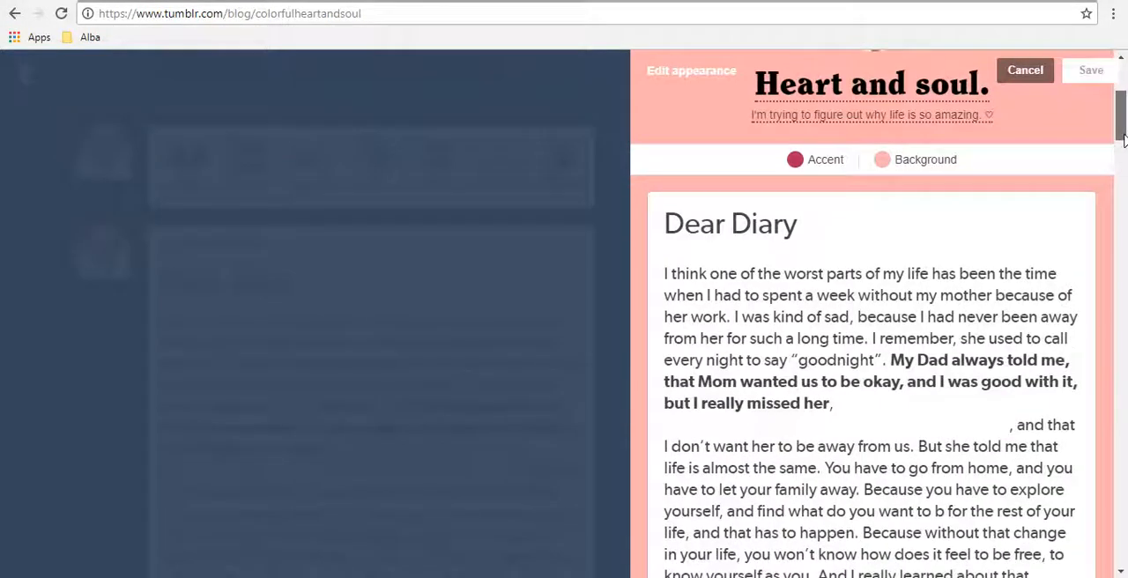
{"action": "scroll", "coordinate": [1123, 126], "scroll_direction": "up", "scroll_amount": 2}
{"action": "scroll", "coordinate": [1123, 126], "scroll_direction": "up", "scroll_amount": 2}
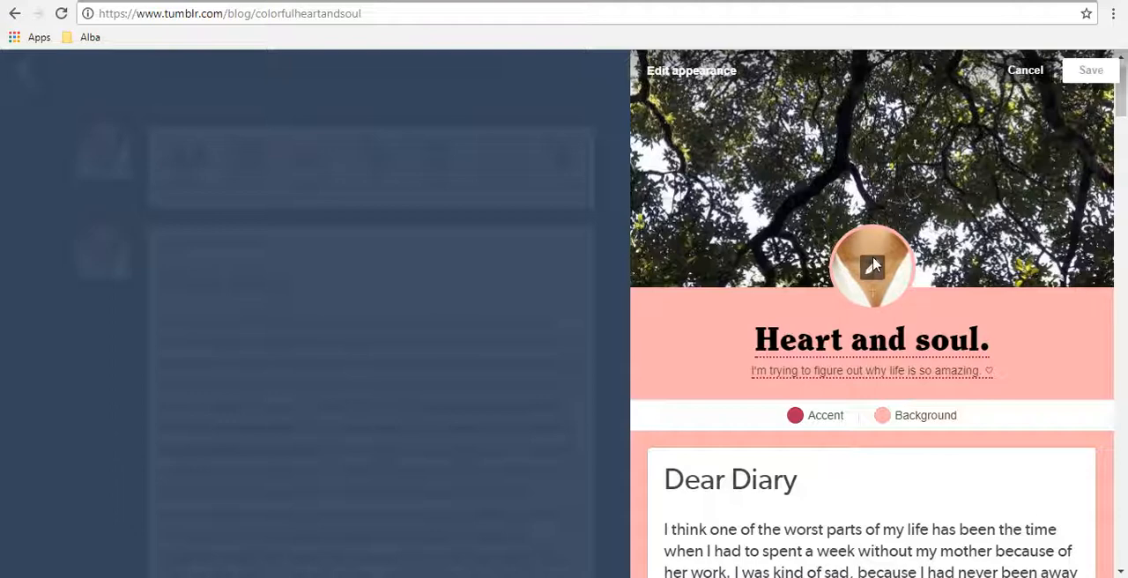
Step: View the font and display options for the blog title "Heart and soul." and the display option for its description
{"action": "left_click", "coordinate": [761, 347]}
{"action": "left_click_drag", "start_coordinate": [755, 340], "coordinate": [989, 342]}
{"action": "left_click", "coordinate": [909, 139]}
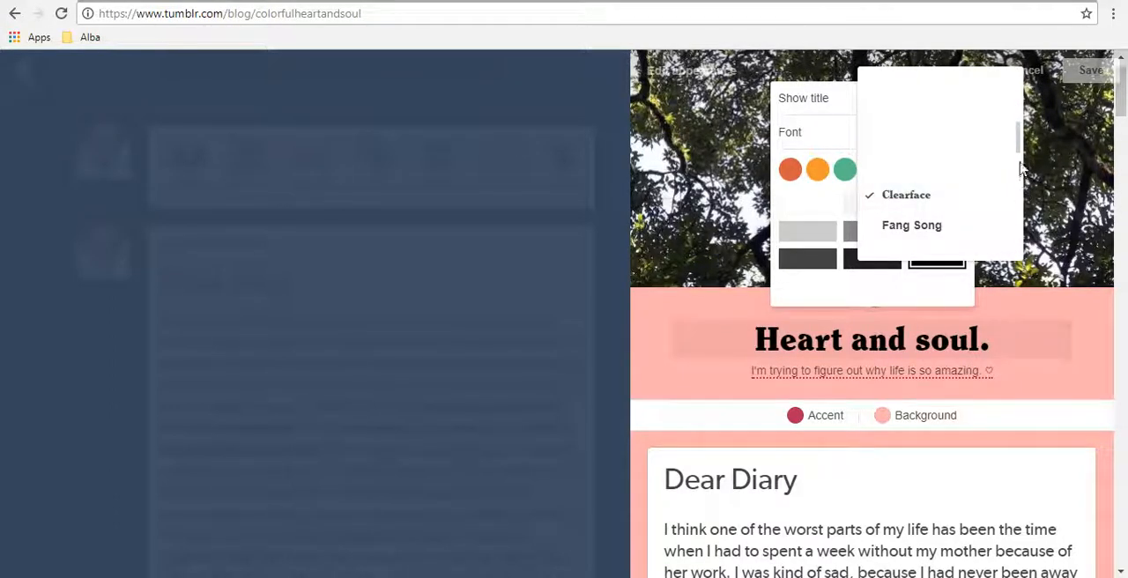
{"action": "left_click_drag", "start_coordinate": [1019, 152], "coordinate": [1019, 189]}
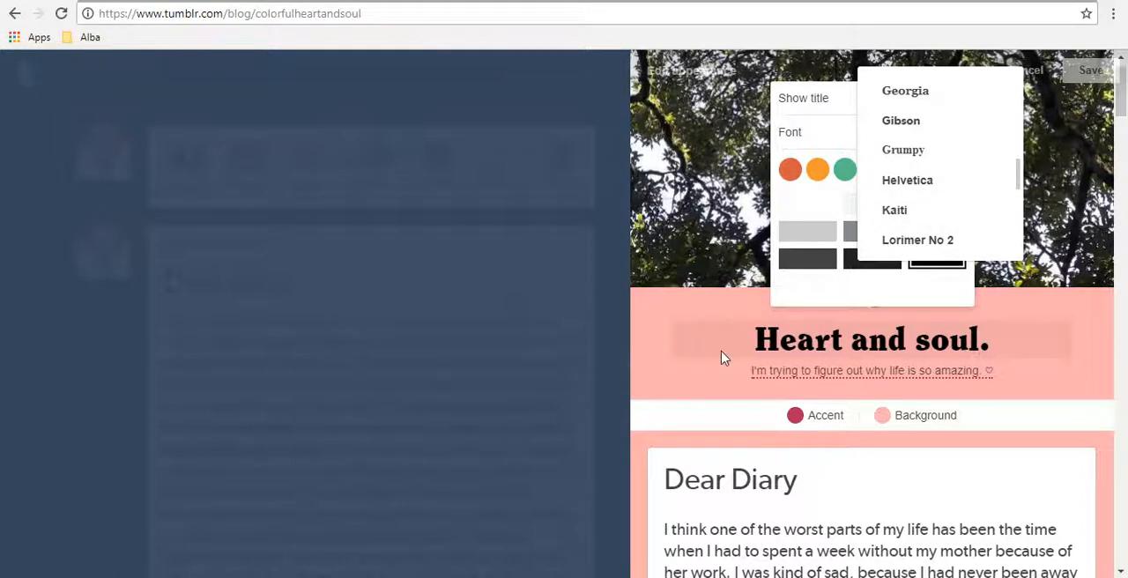
{"action": "left_click", "coordinate": [799, 368]}
{"action": "left_click", "coordinate": [801, 379]}
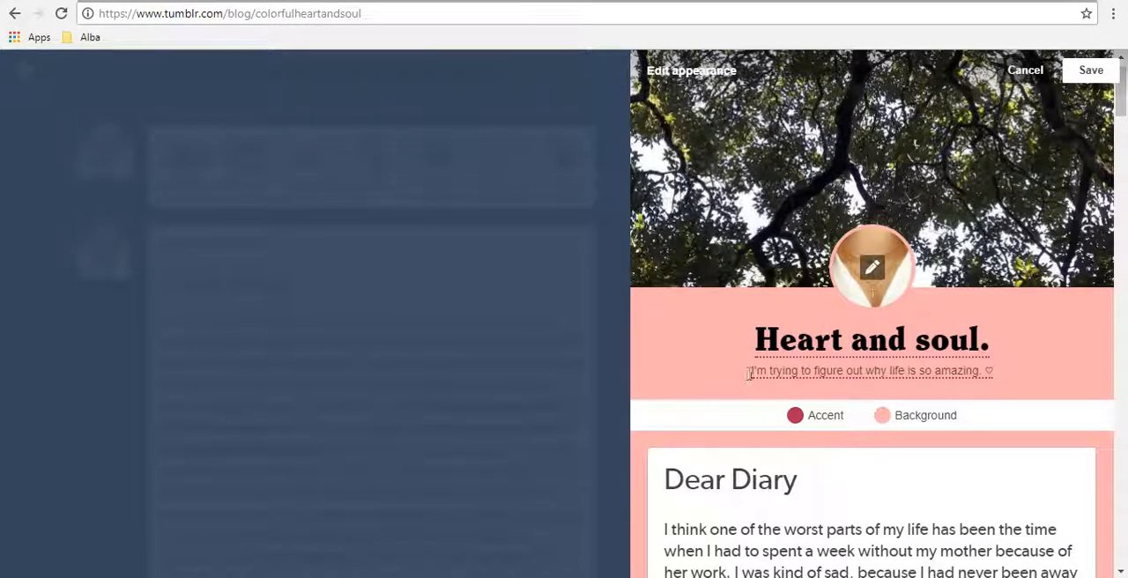
{"action": "left_click_drag", "start_coordinate": [748, 377], "coordinate": [1022, 377]}
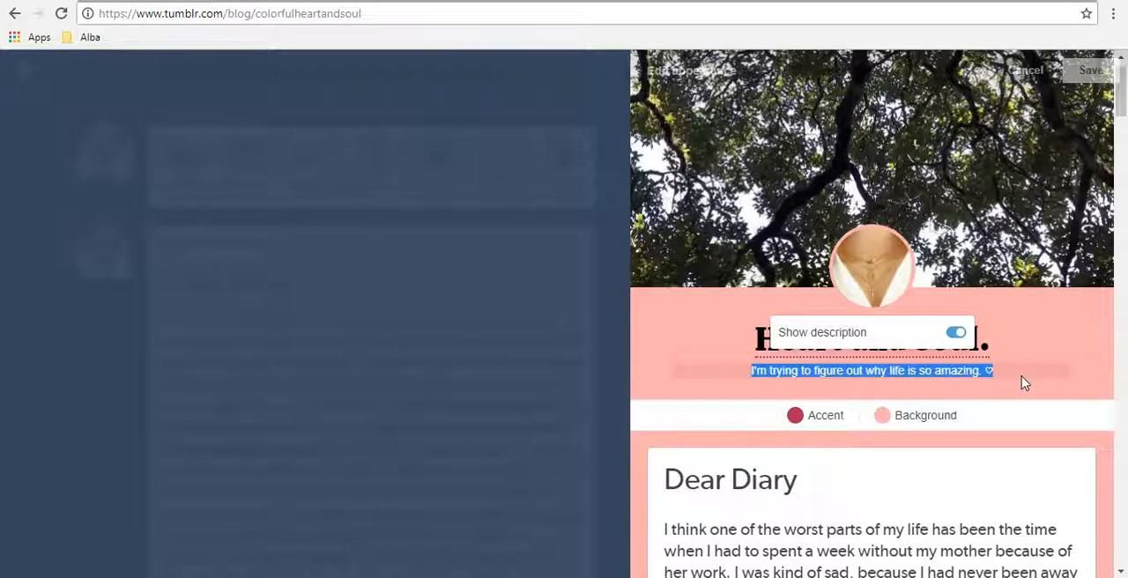
{"action": "left_click", "coordinate": [1018, 386]}
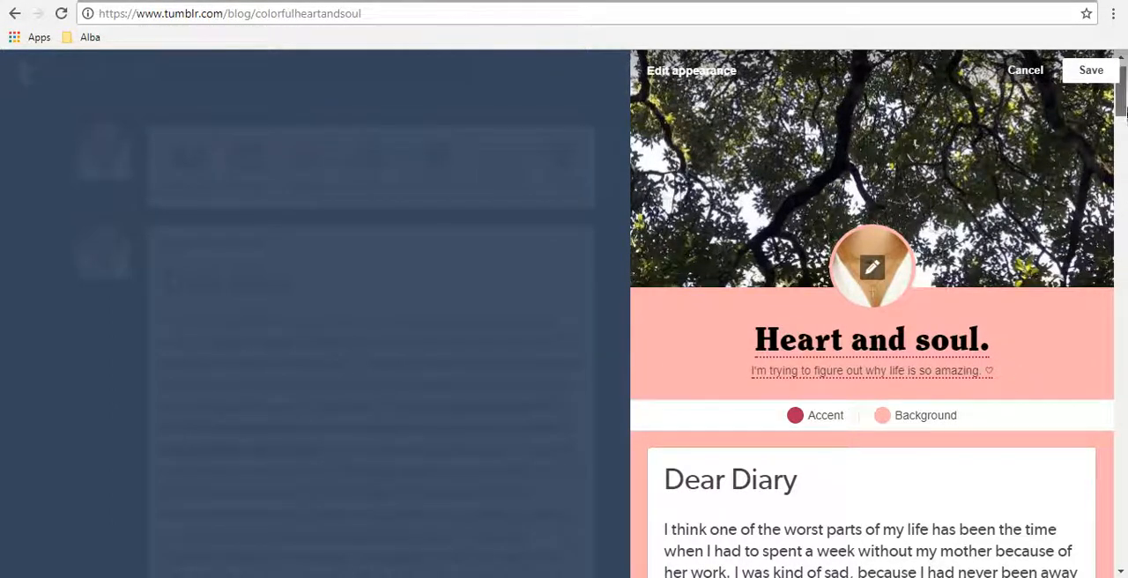
Step: Try several shades from the first purple palette page as the blog's background color, ending with the palest lavender
{"action": "mouse_move", "coordinate": [1126, 105]}
{"action": "left_mouse_down"}
{"action": "mouse_move", "coordinate": [1119, 314]}
{"action": "mouse_move", "coordinate": [1117, 121]}
{"action": "left_mouse_up"}
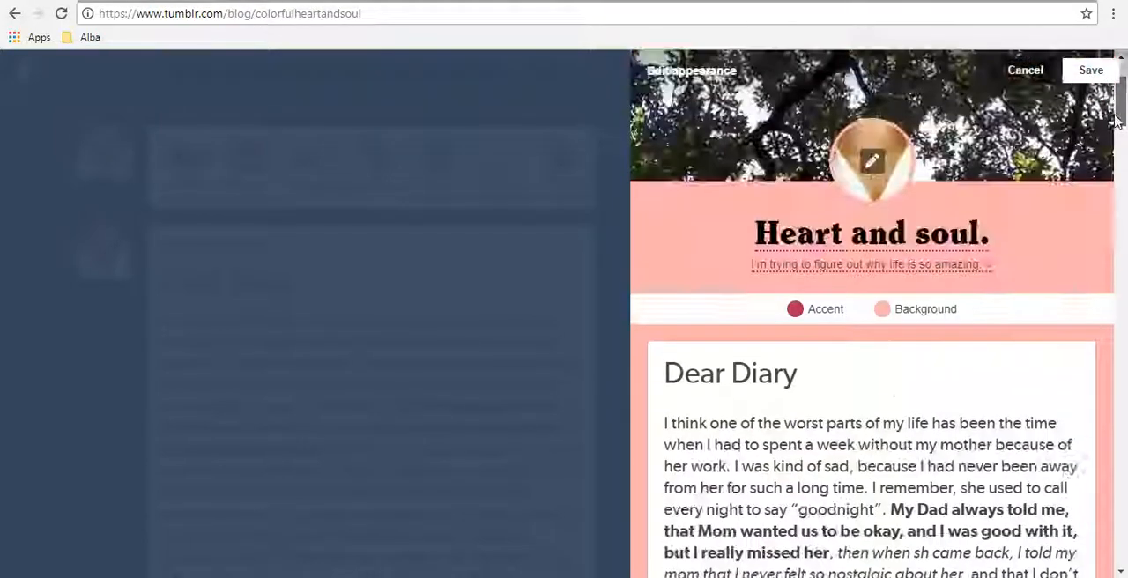
{"action": "left_click", "coordinate": [882, 311]}
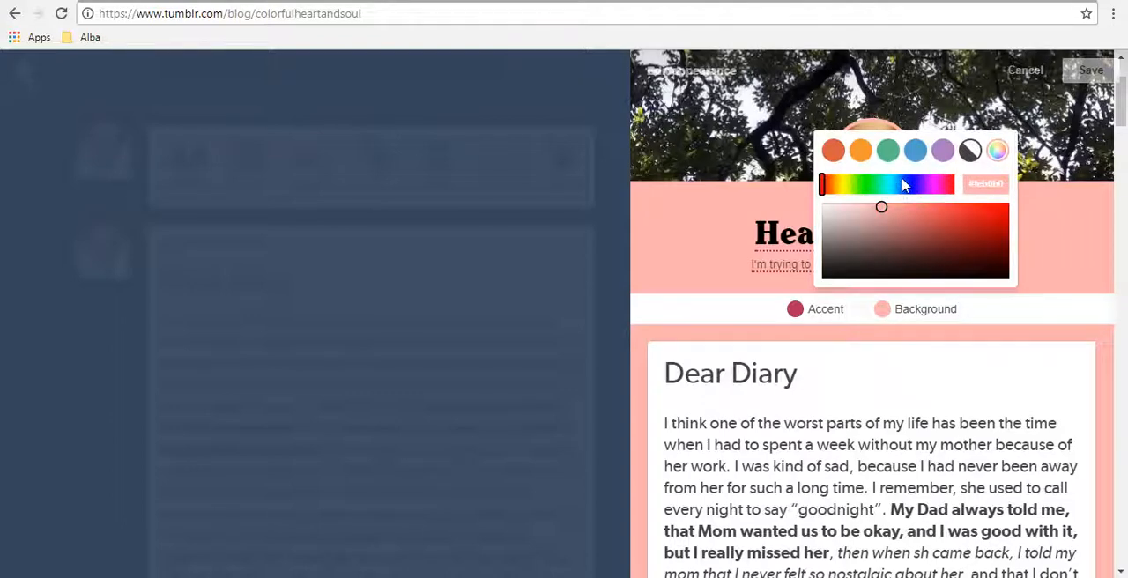
{"action": "left_click", "coordinate": [942, 151]}
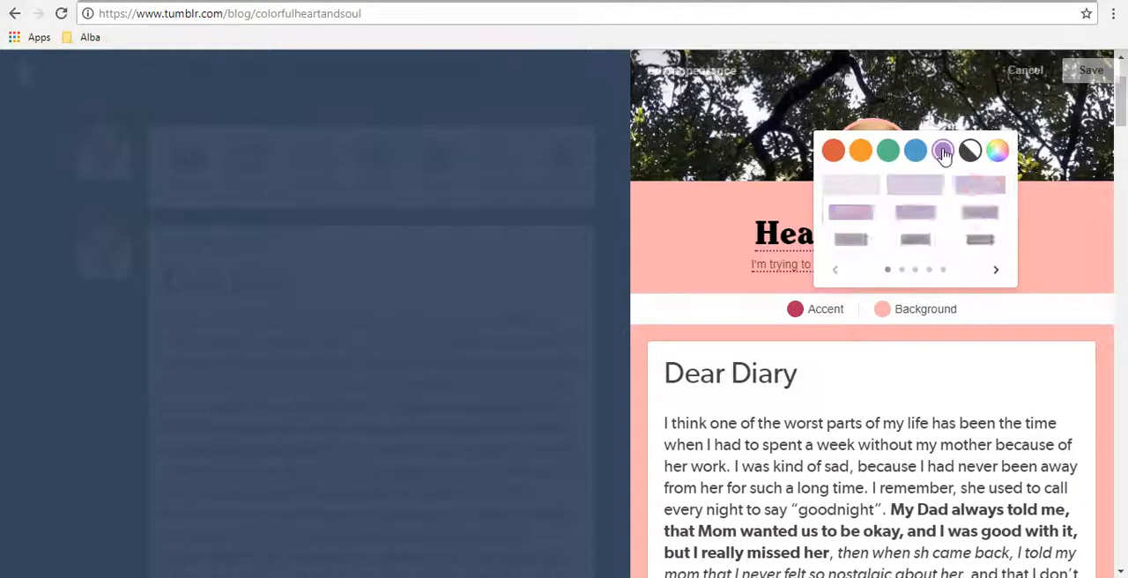
{"action": "left_click", "coordinate": [995, 269]}
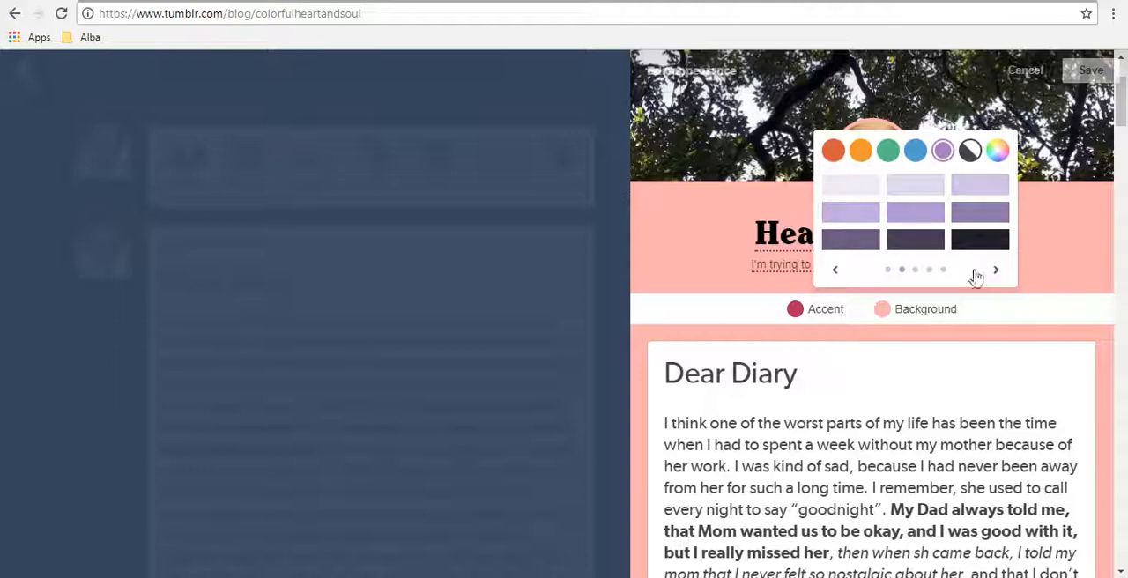
{"action": "left_click", "coordinate": [833, 270]}
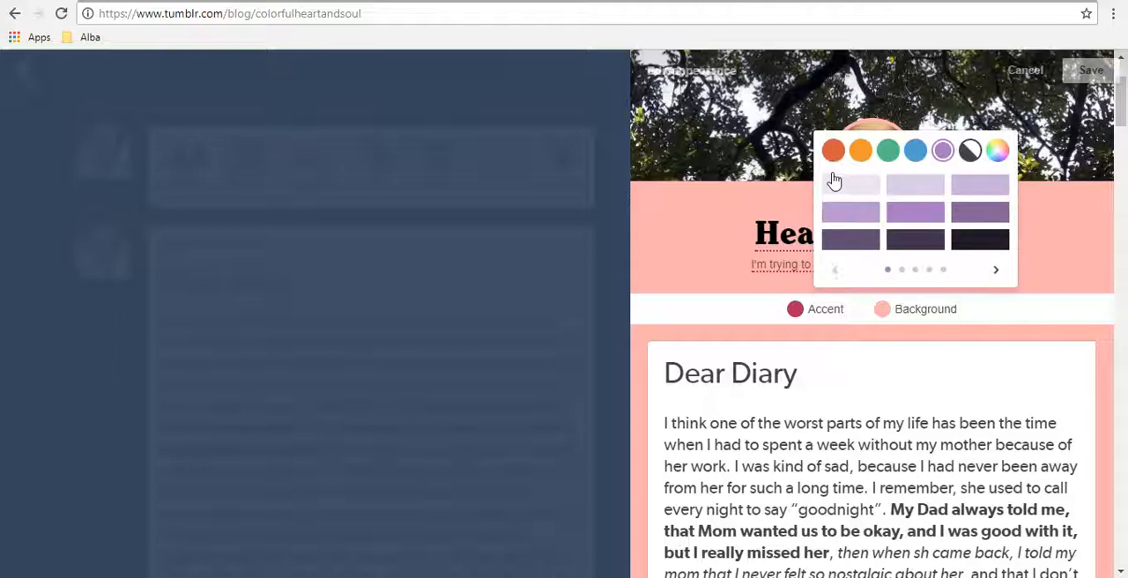
{"action": "left_click", "coordinate": [915, 185]}
{"action": "left_click", "coordinate": [980, 213]}
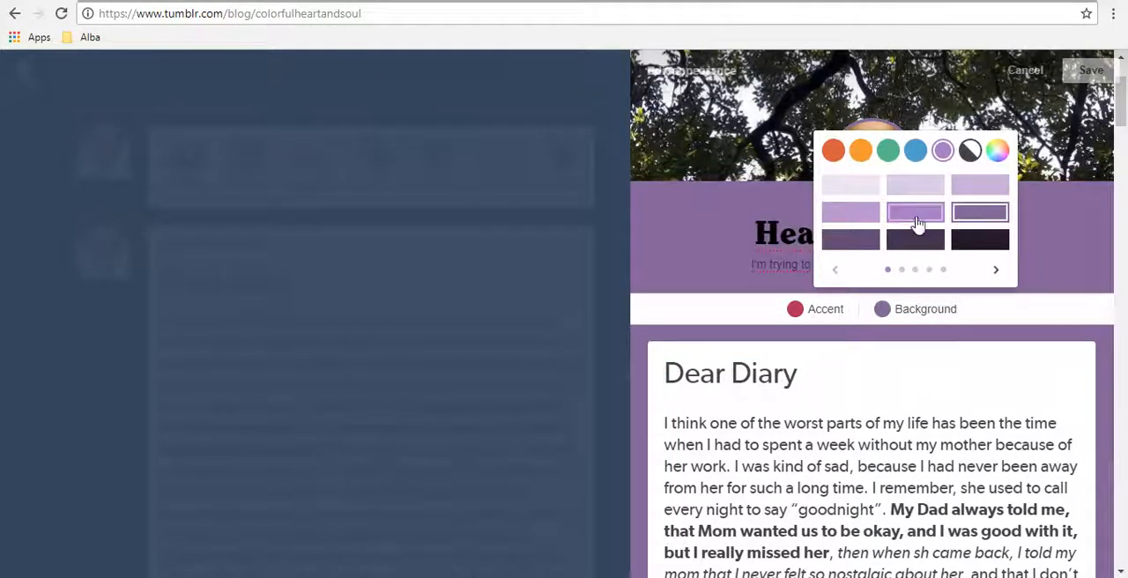
{"action": "left_click", "coordinate": [917, 221]}
{"action": "left_click", "coordinate": [859, 185]}
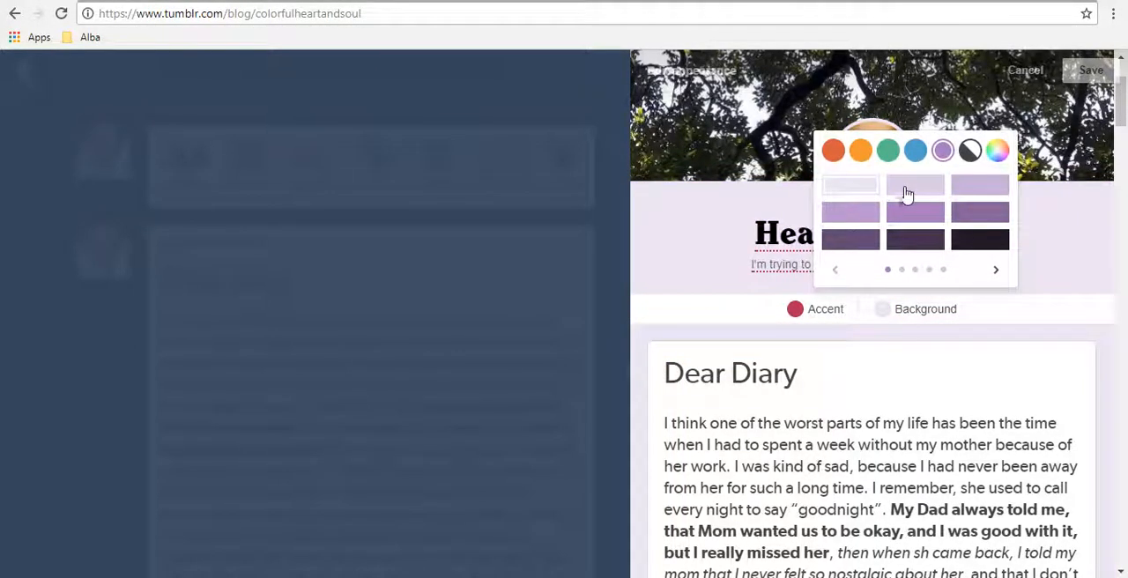
Step: Try several orchid pink shades from the third purple palette page as the blog's background color, ending with a light one
{"action": "left_click", "coordinate": [1000, 271]}
{"action": "left_click", "coordinate": [999, 271]}
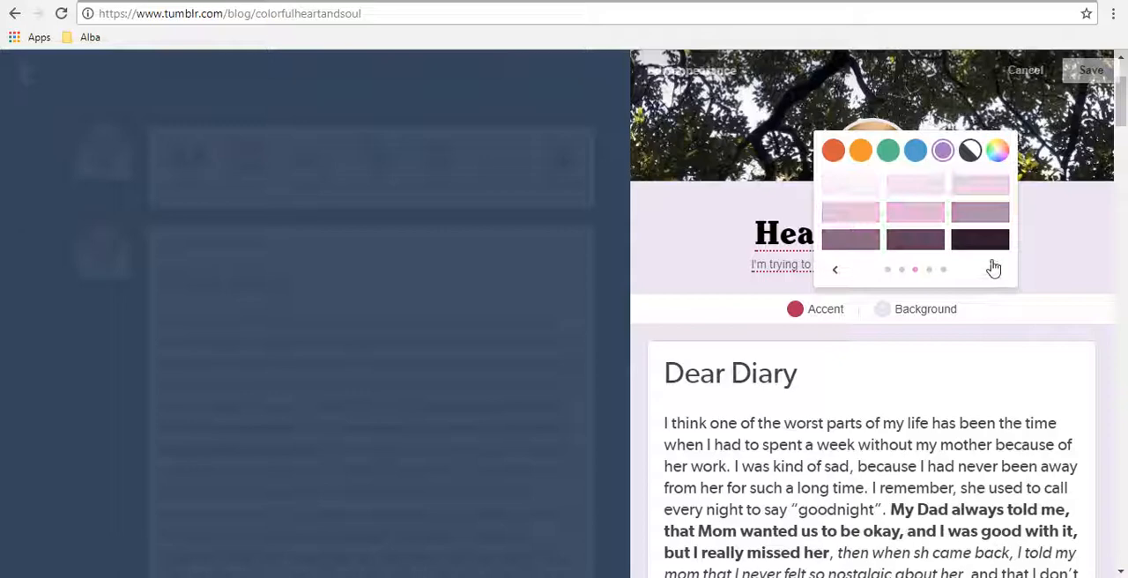
{"action": "left_click", "coordinate": [842, 272]}
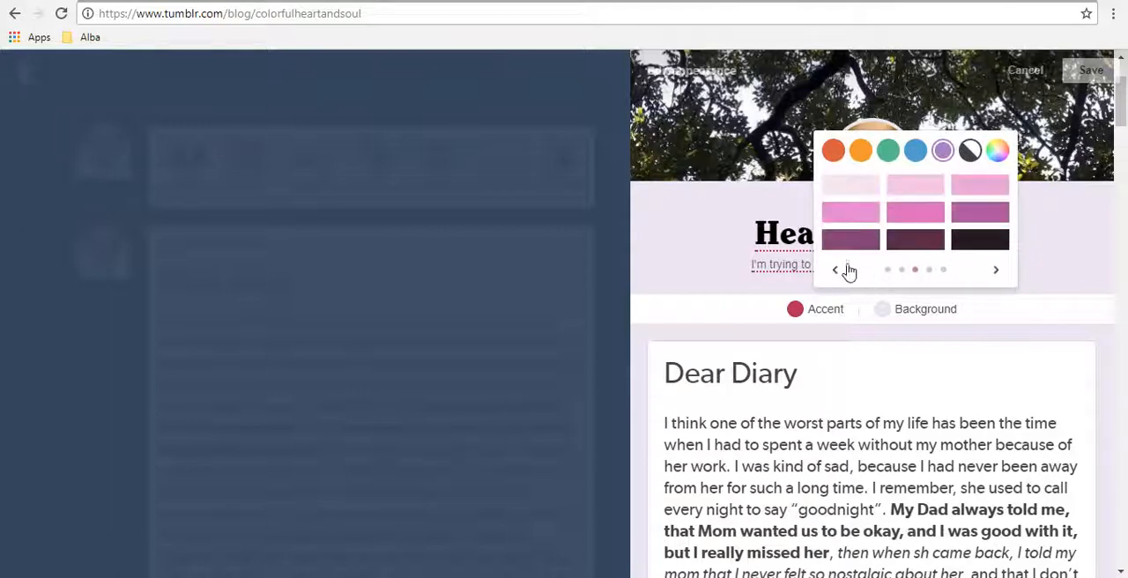
{"action": "left_click", "coordinate": [962, 196]}
{"action": "left_click", "coordinate": [871, 218]}
{"action": "left_click", "coordinate": [920, 215]}
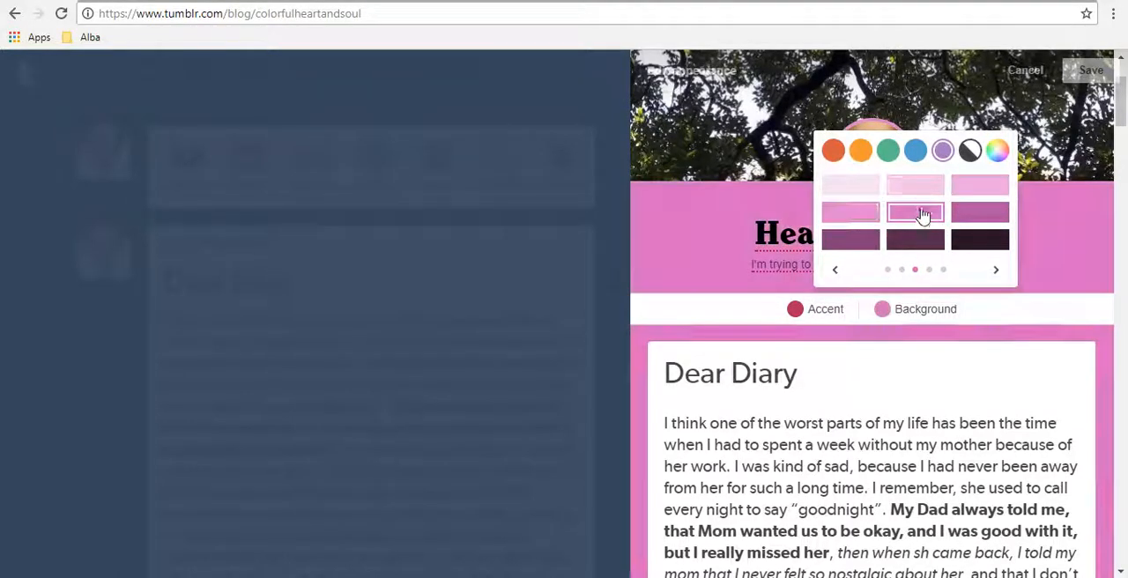
{"action": "left_click", "coordinate": [913, 187]}
Step: Set the blog's background to the first row's third pink shade on the last purple palette page, and close the appearance editor
{"action": "left_click", "coordinate": [998, 271]}
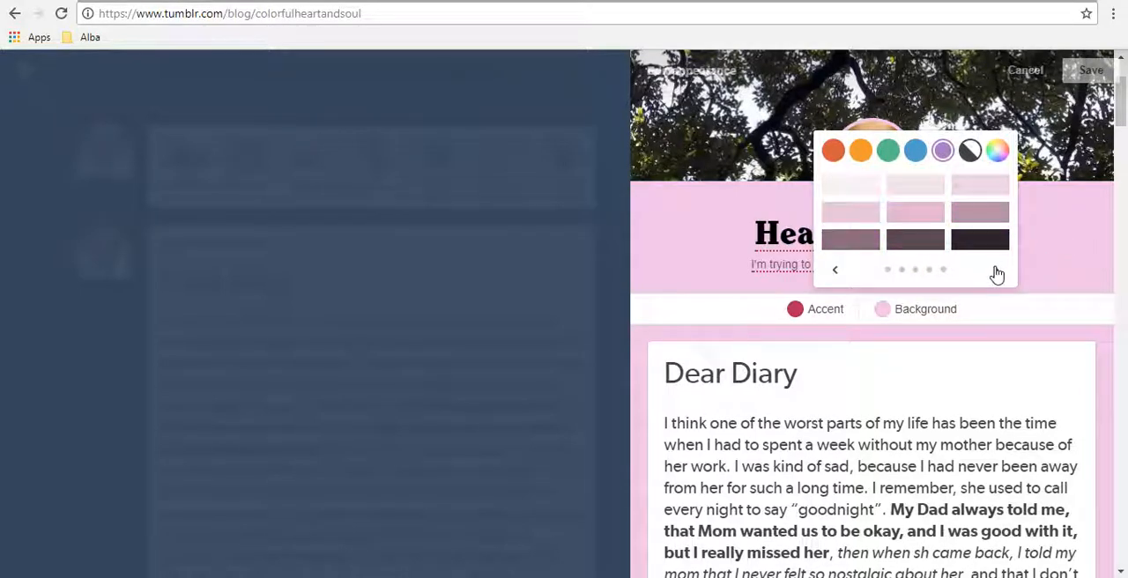
{"action": "left_click", "coordinate": [998, 270]}
{"action": "left_click", "coordinate": [977, 190]}
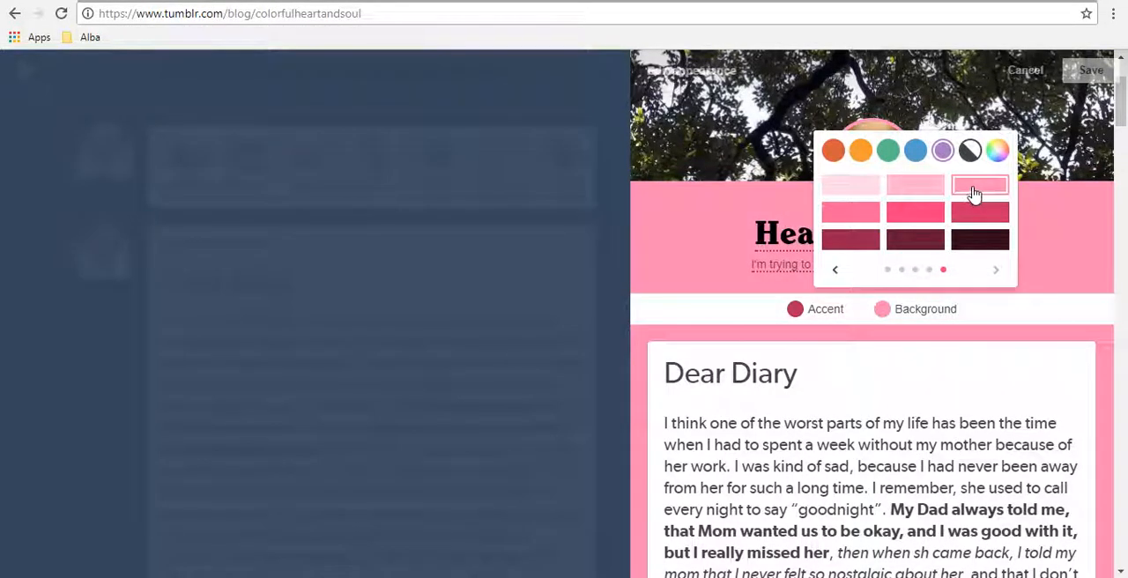
{"action": "left_click", "coordinate": [912, 185]}
{"action": "left_click", "coordinate": [977, 193]}
{"action": "scroll", "coordinate": [1123, 242], "scroll_direction": "down", "scroll_amount": 3}
{"action": "scroll", "coordinate": [1070, 221], "scroll_direction": "down", "scroll_amount": 3}
{"action": "scroll", "coordinate": [1069, 221], "scroll_direction": "up", "scroll_amount": 5}
{"action": "left_click", "coordinate": [813, 267]}
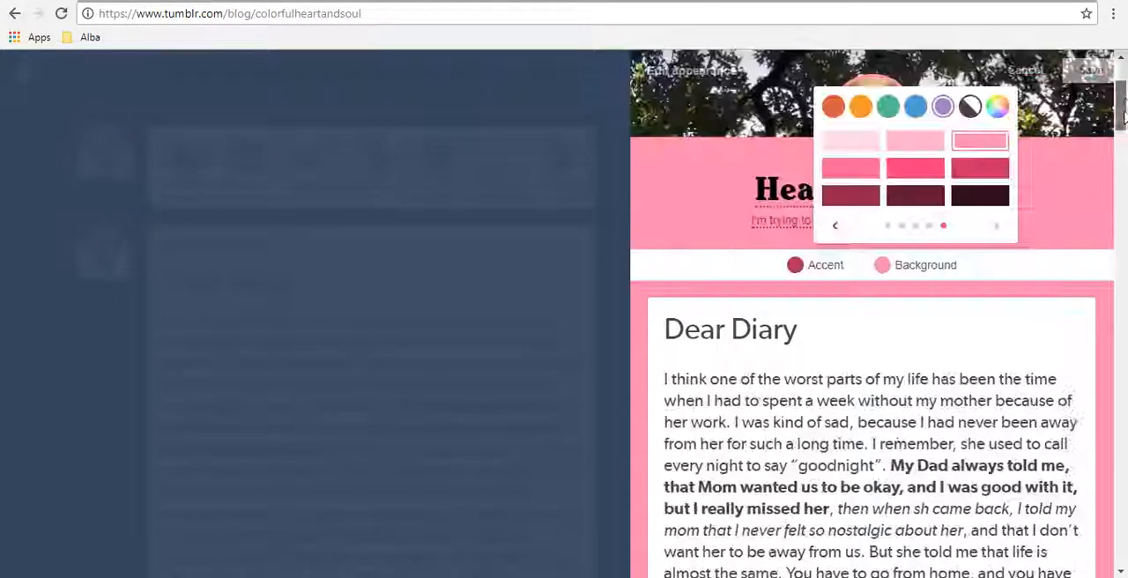
{"action": "left_click", "coordinate": [788, 270]}
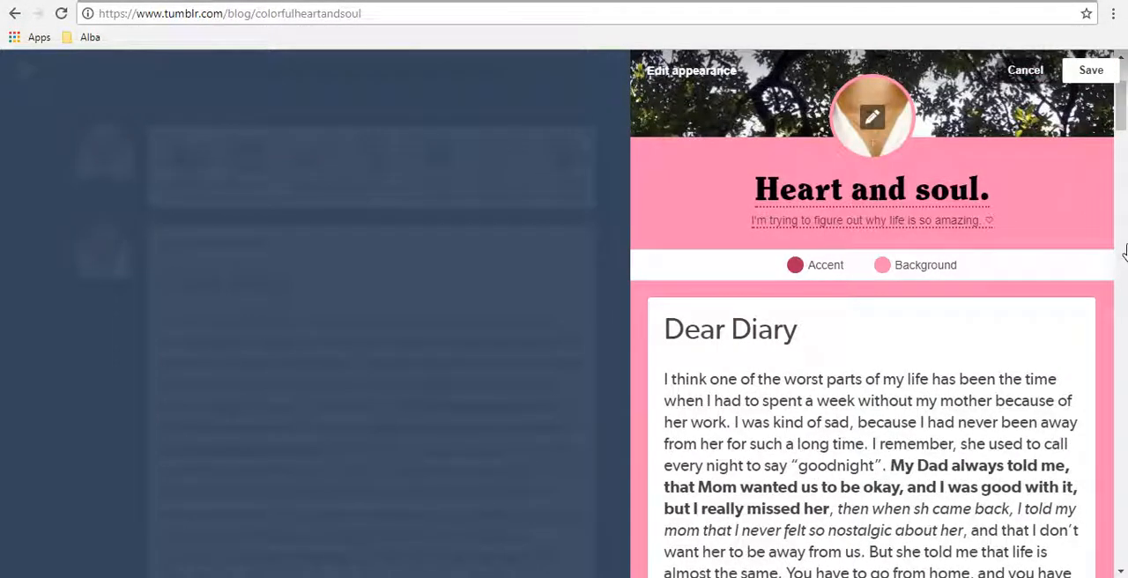
{"action": "left_click", "coordinate": [487, 106]}
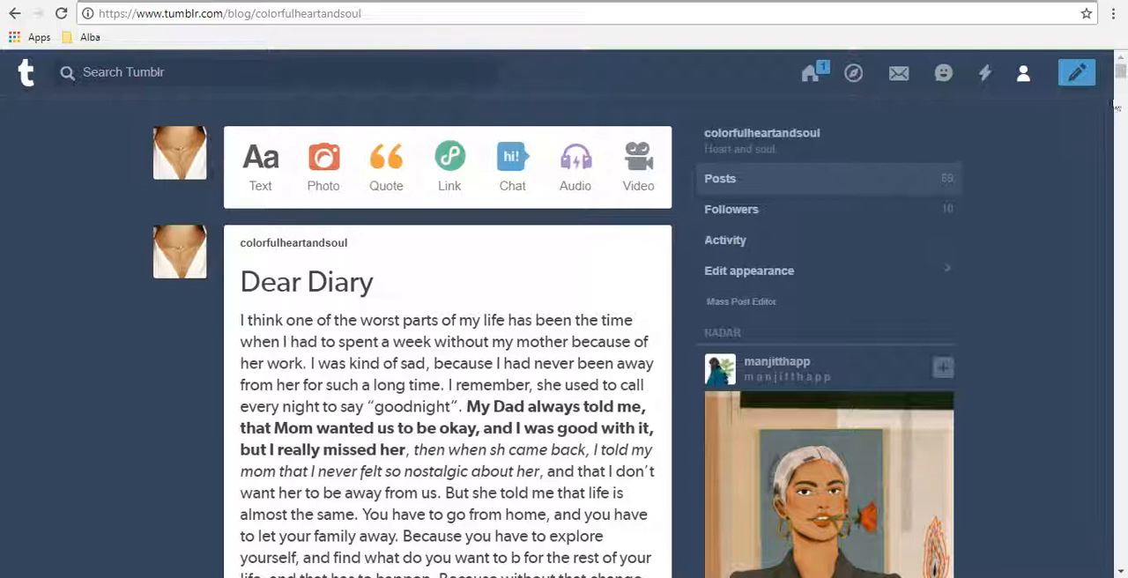
{"action": "mouse_move", "coordinate": [188, 257]}
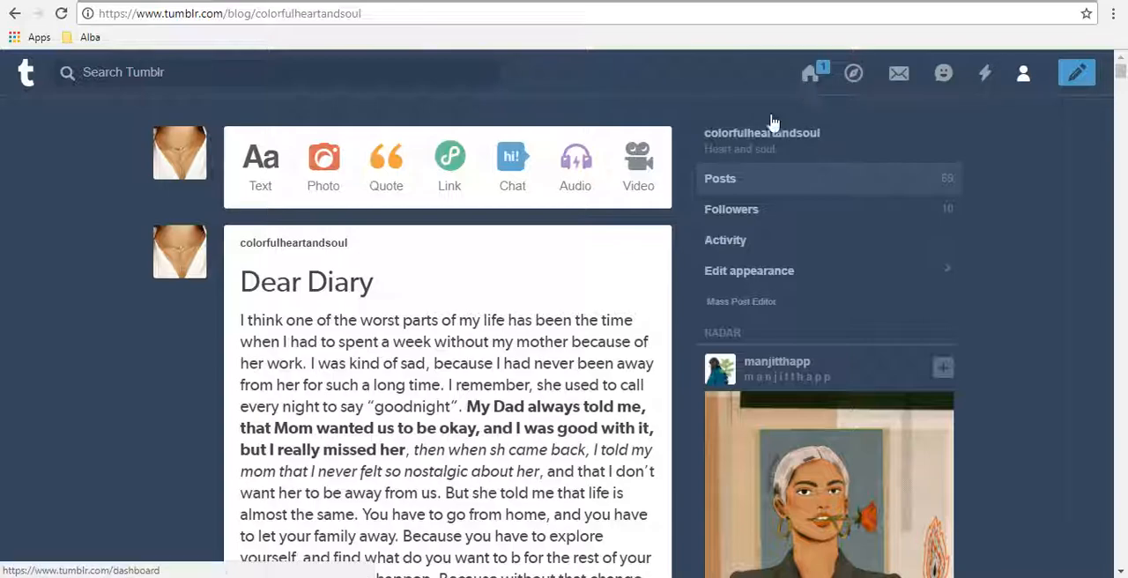
{"action": "left_click", "coordinate": [1121, 95]}
{"action": "left_click_drag", "start_coordinate": [1127, 94], "coordinate": [1127, 74]}
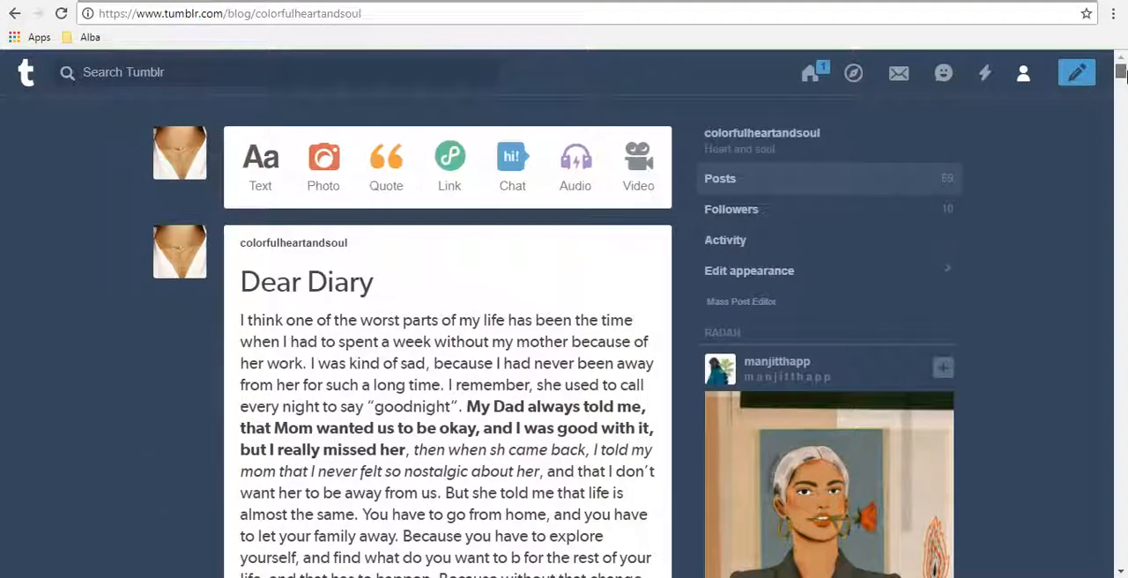
{"action": "left_click", "coordinate": [1124, 95]}
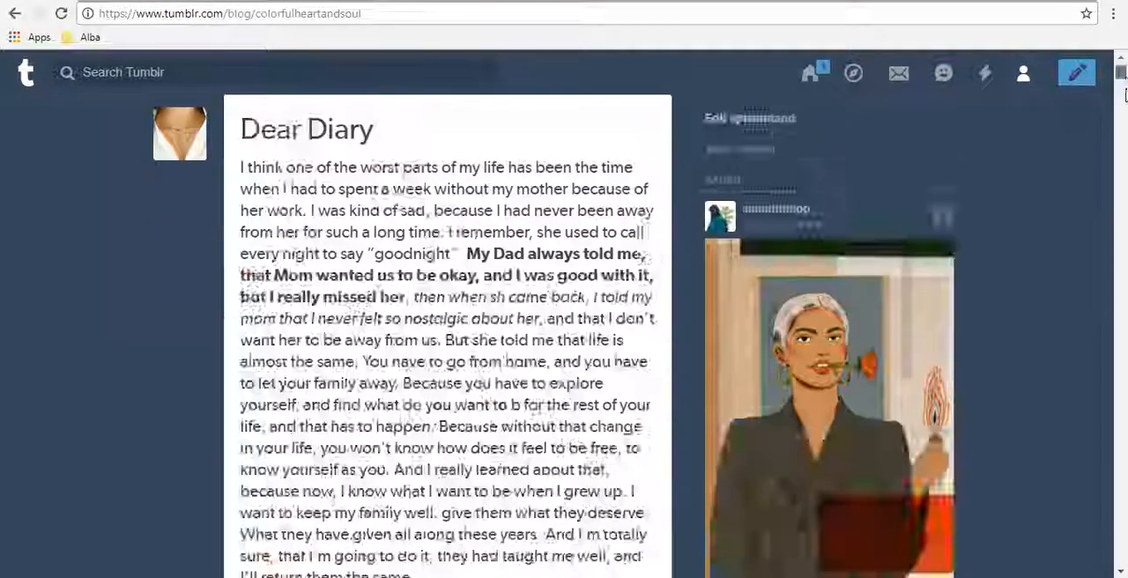
{"action": "left_click_drag", "start_coordinate": [1123, 95], "coordinate": [1122, 75]}
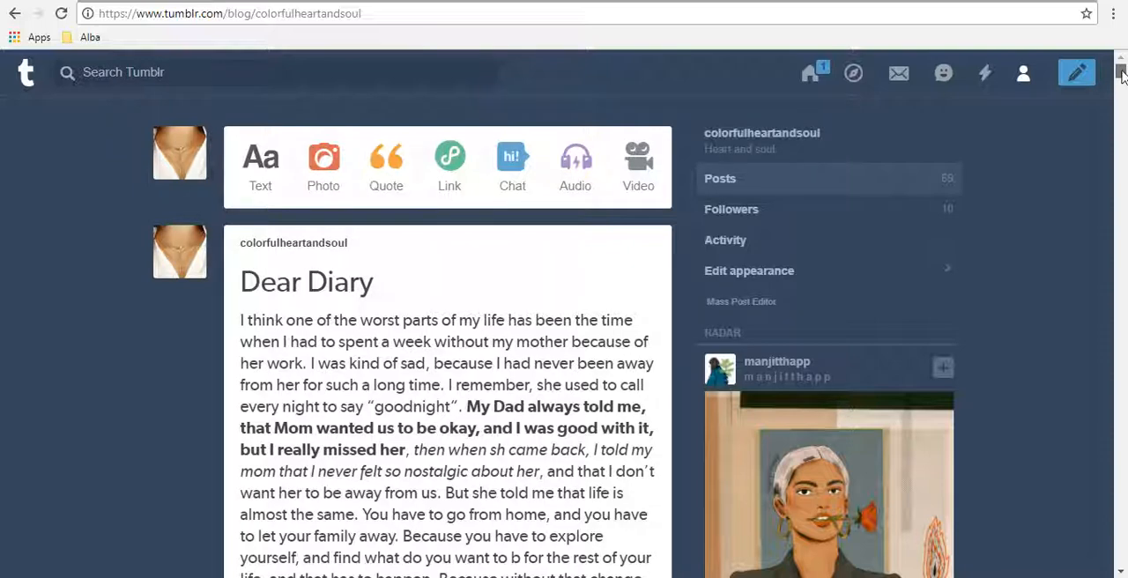
{"action": "mouse_move", "coordinate": [1121, 73]}
{"action": "left_mouse_down"}
{"action": "mouse_move", "coordinate": [1122, 100]}
{"action": "mouse_move", "coordinate": [1113, 68]}
{"action": "left_mouse_up"}
{"action": "left_click", "coordinate": [899, 576]}
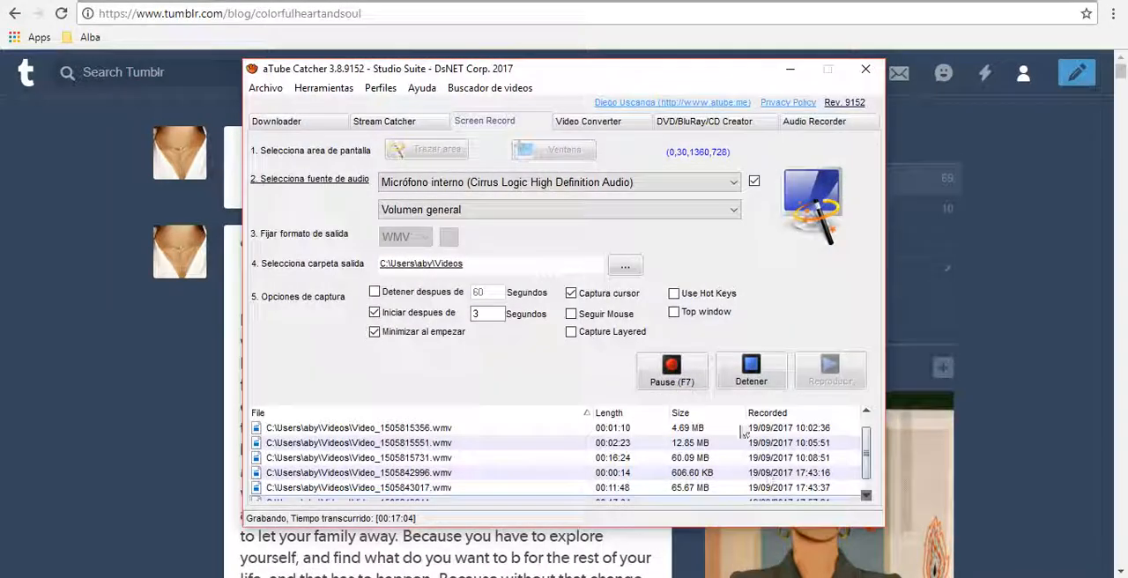